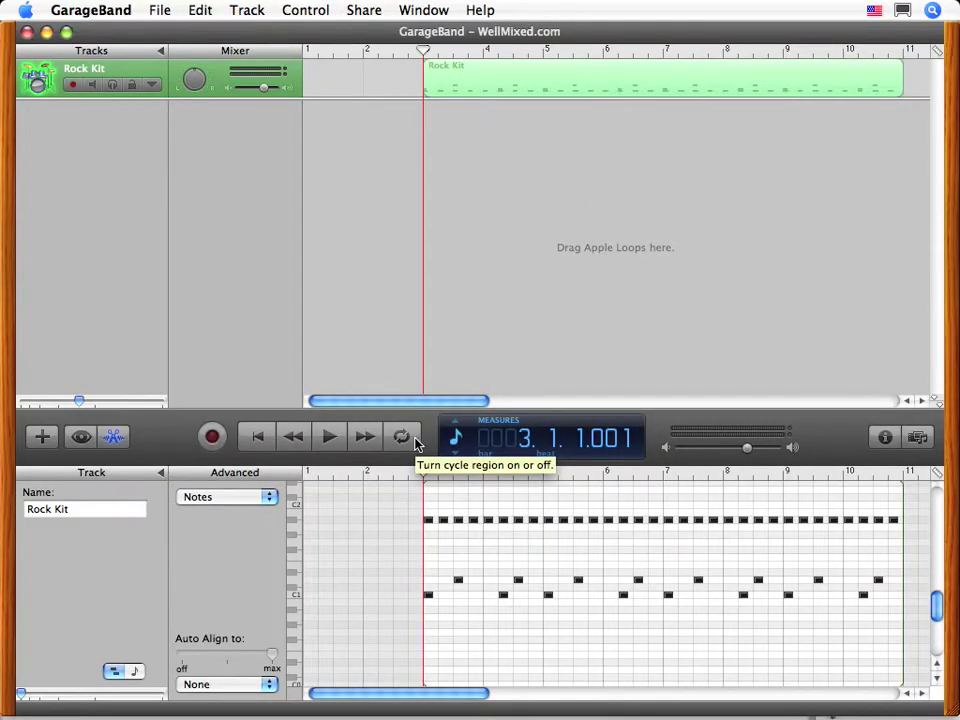
# Step: Turn on cycle playback with the range running from bar 3 to the Rock Kit region's end (about bar 11)
pyautogui.click(413, 440)
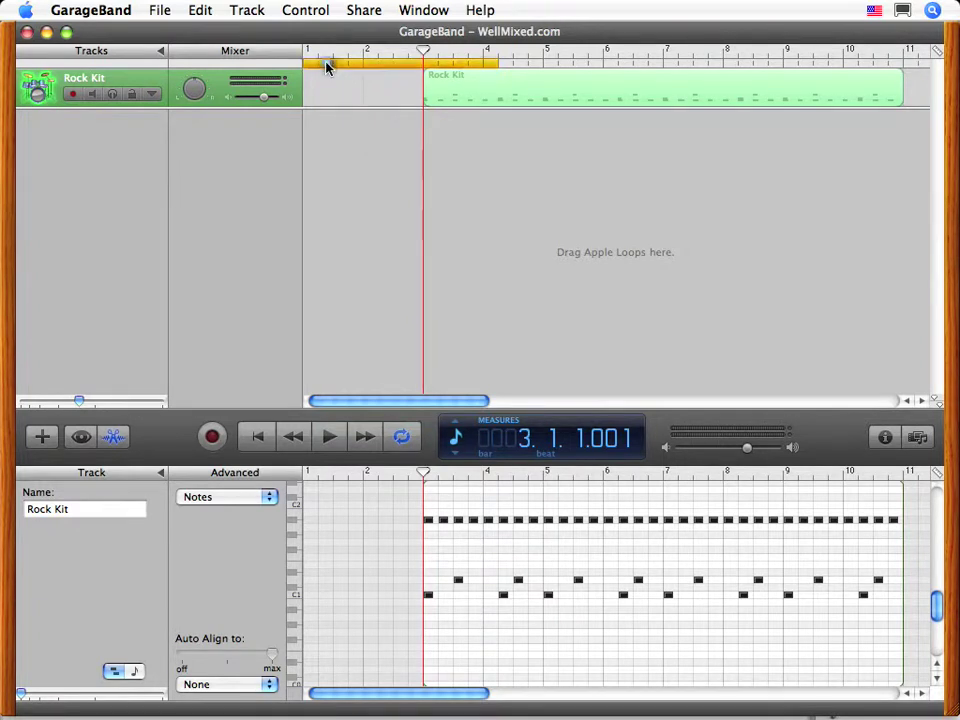
pyautogui.moveTo(327, 67); pyautogui.dragTo(445, 76)
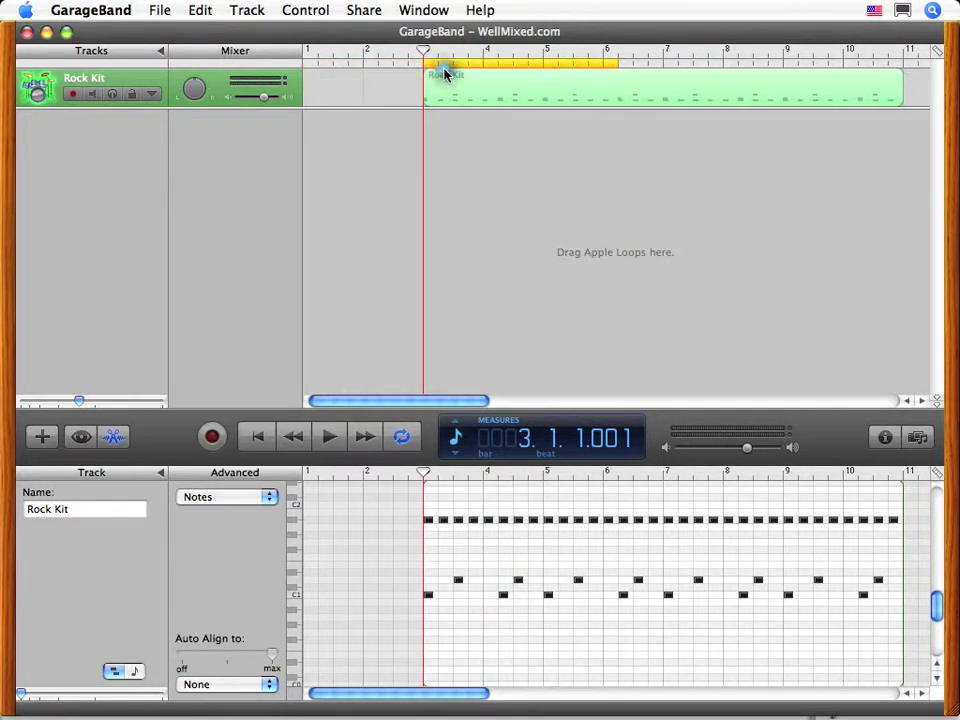
pyautogui.click(616, 62)
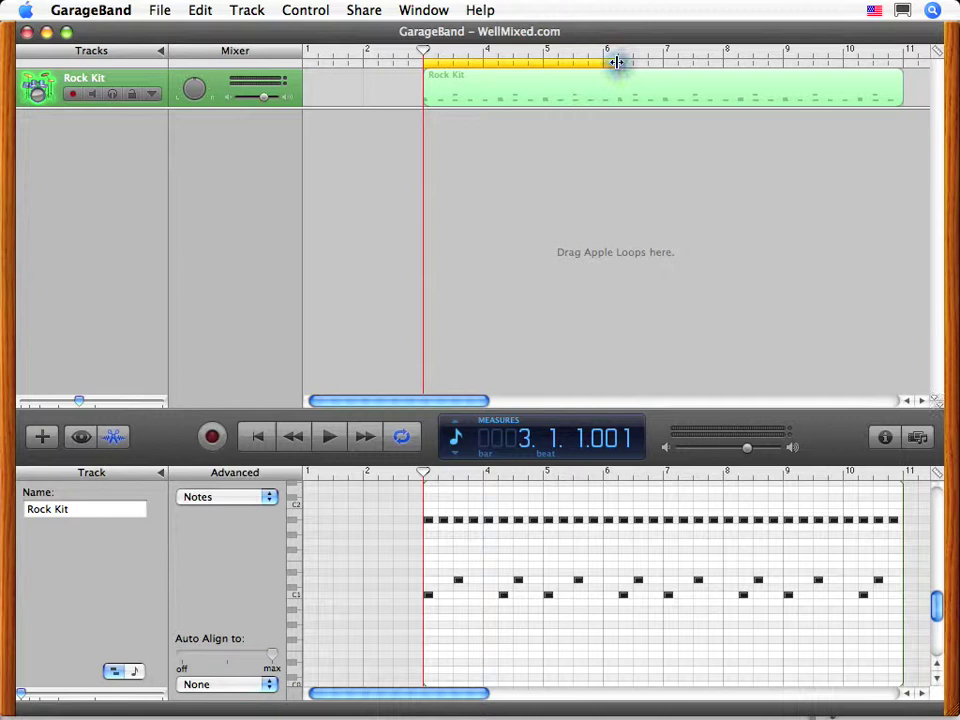
pyautogui.moveTo(621, 62); pyautogui.dragTo(748, 62)
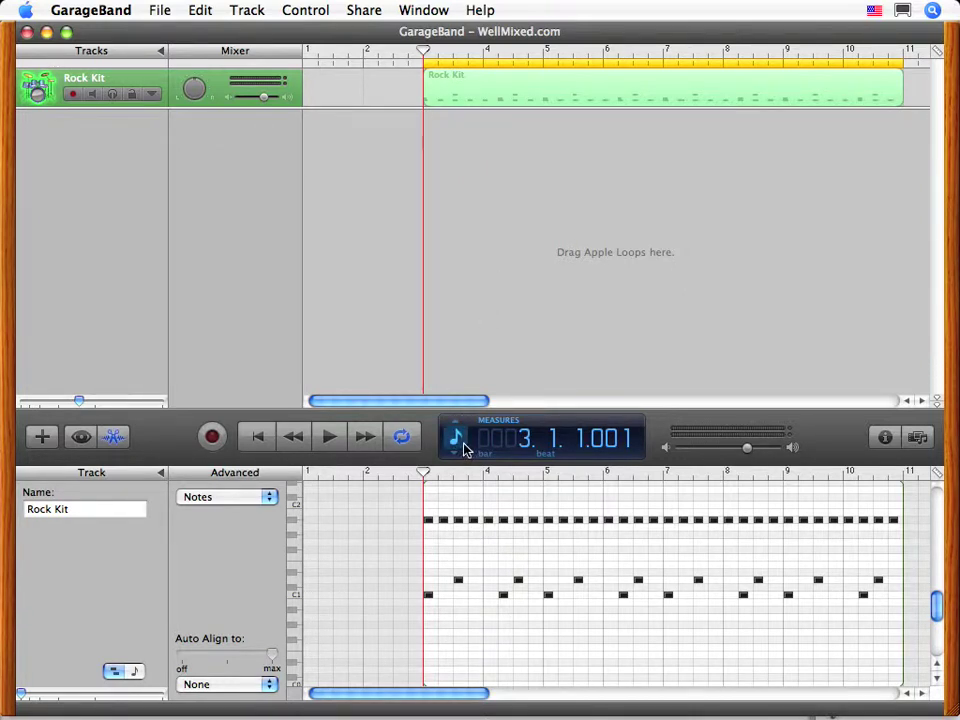
# Step: Switch the display to Project view (C major, 120), try a 3/4 signature, then return to 4/4
pyautogui.click(461, 446)
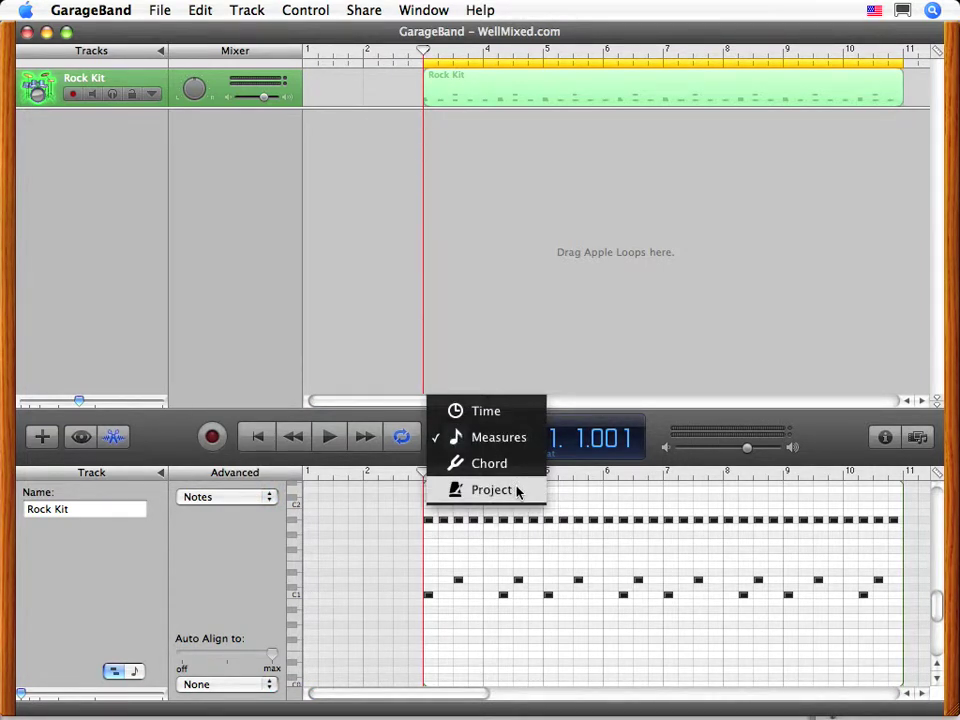
pyautogui.click(491, 490)
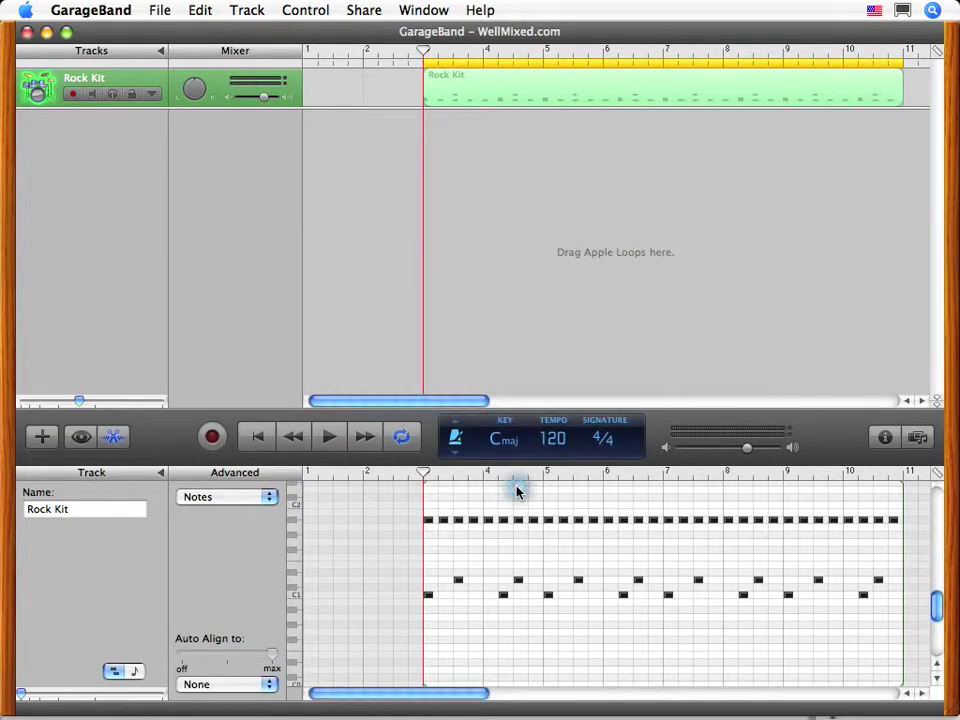
pyautogui.click(606, 438)
pyautogui.click(650, 401)
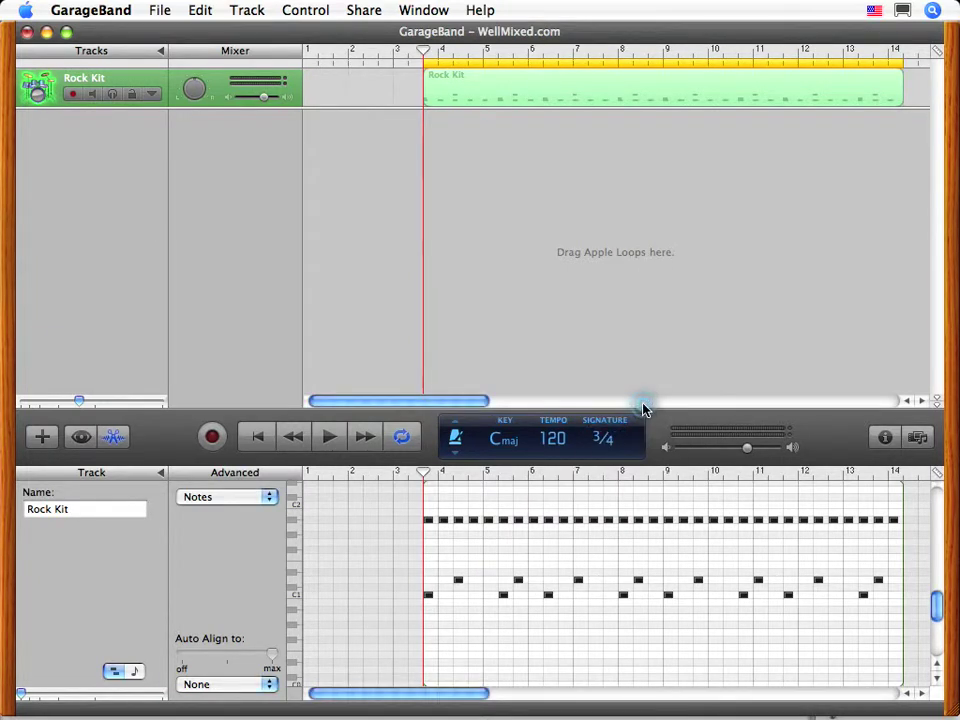
pyautogui.click(606, 438)
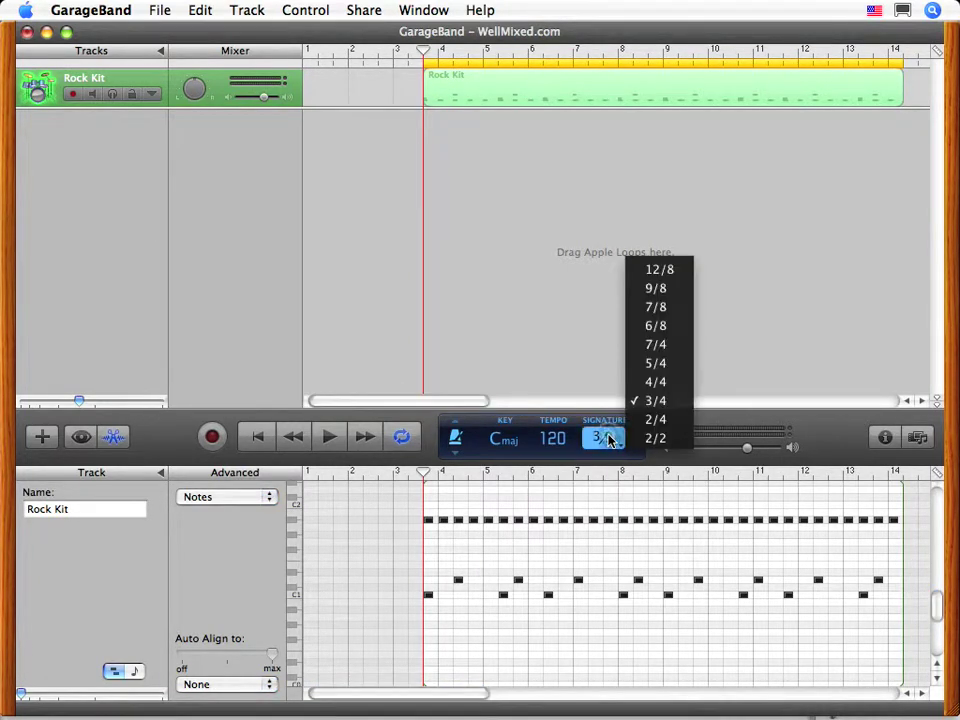
pyautogui.click(656, 386)
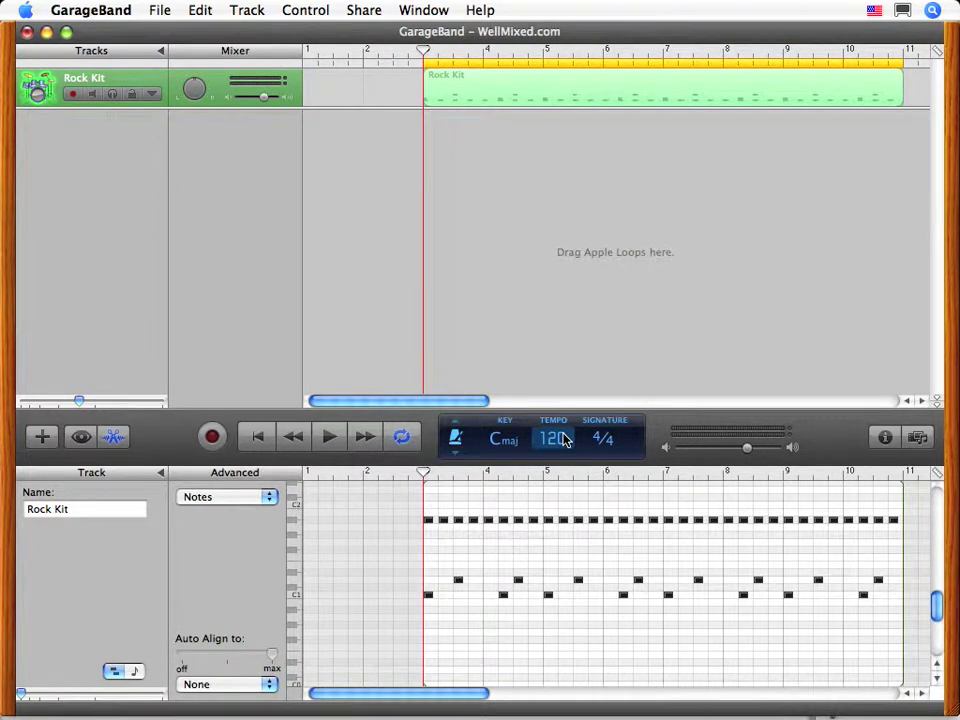
# Step: Play the drum pattern, raise the tempo from 120 to 175 bpm, then stop playback
pyautogui.click(329, 437)
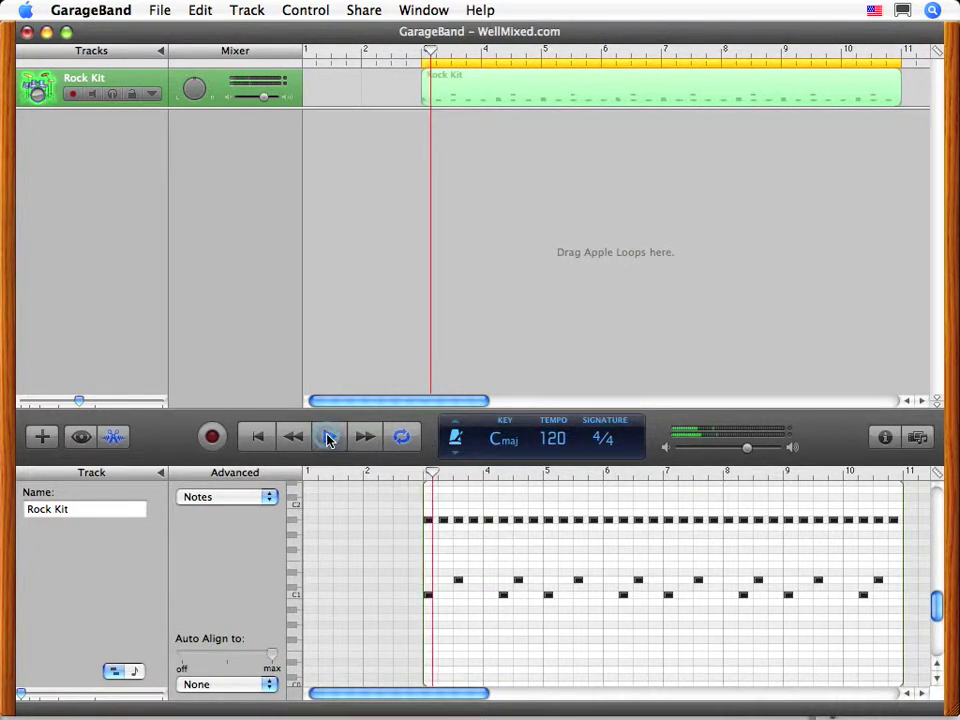
pyautogui.click(553, 440)
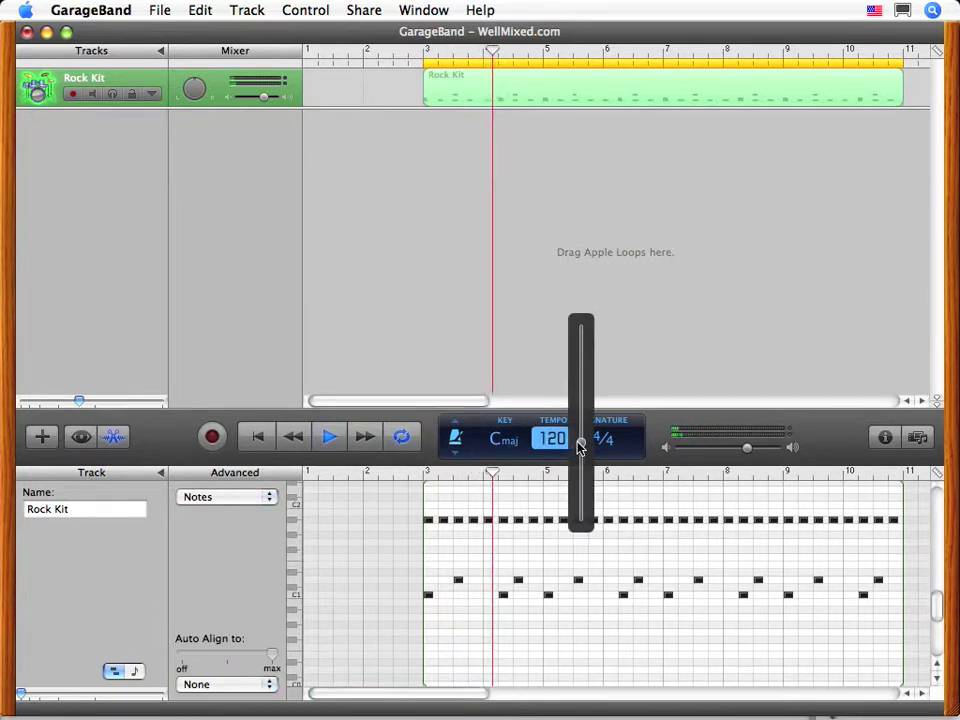
pyautogui.moveTo(580, 442); pyautogui.dragTo(580, 392)
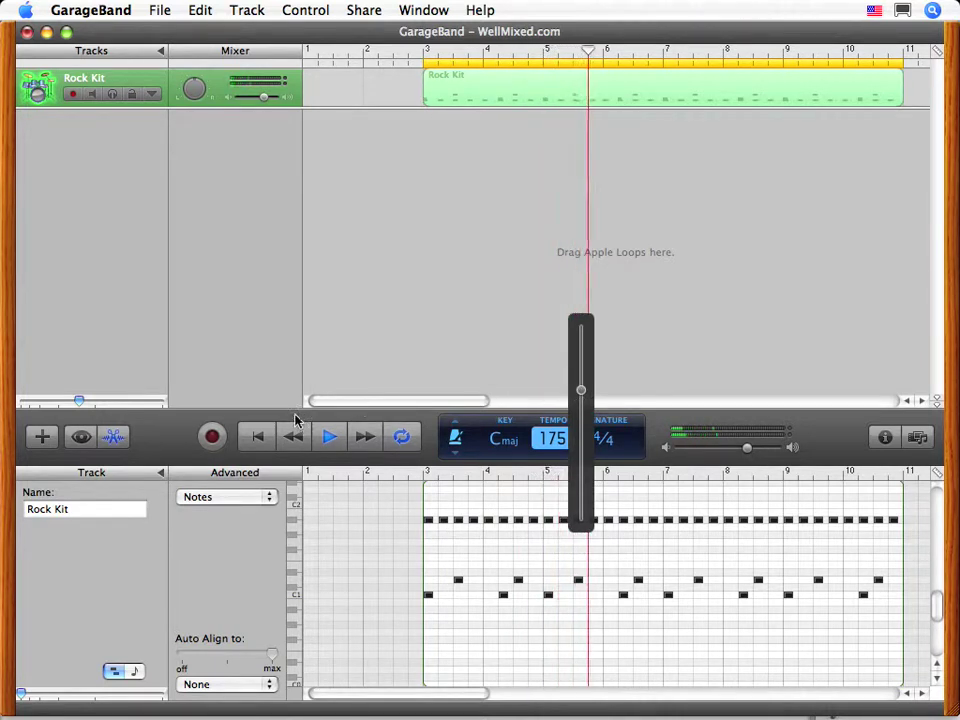
pyautogui.click(328, 440)
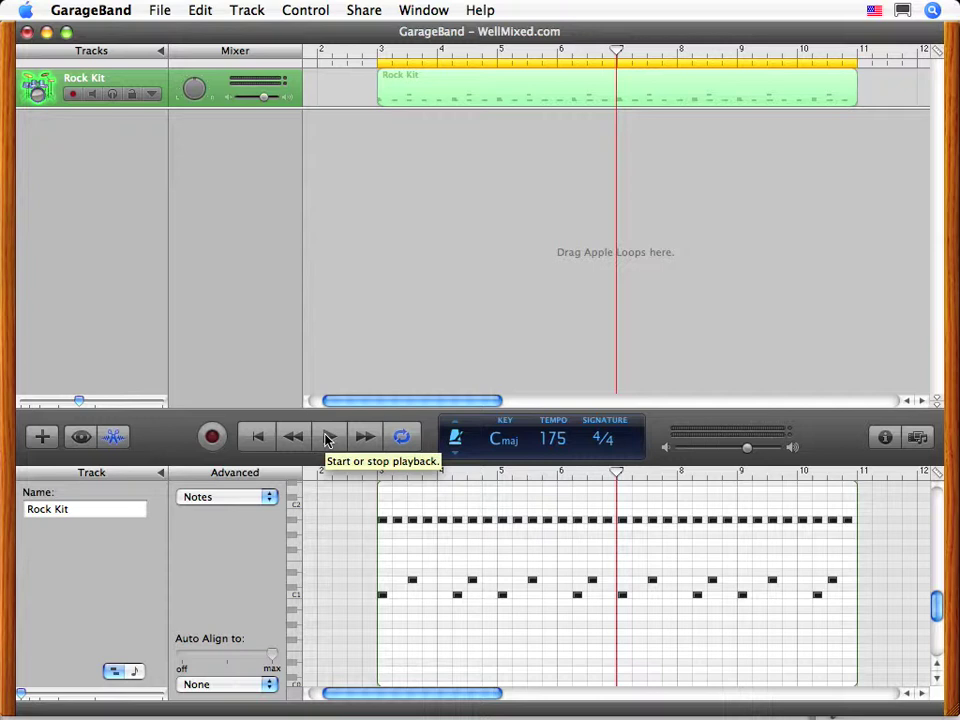
# Step: Put the playhead at bar 3 and select the first hi-hat note there
pyautogui.click(265, 556)
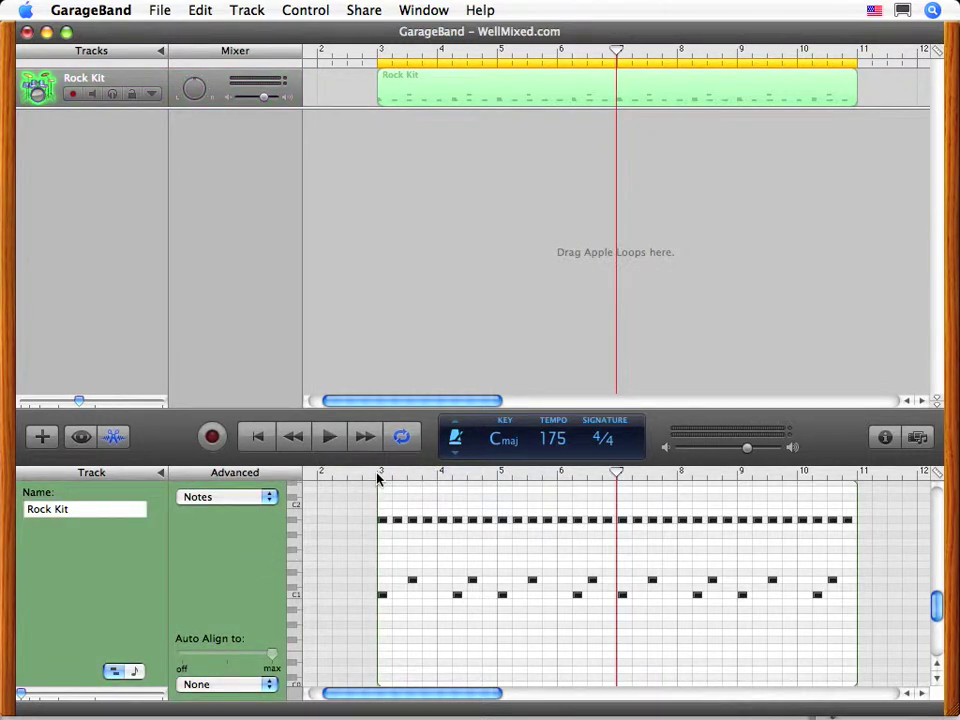
pyautogui.click(377, 477)
pyautogui.click(381, 521)
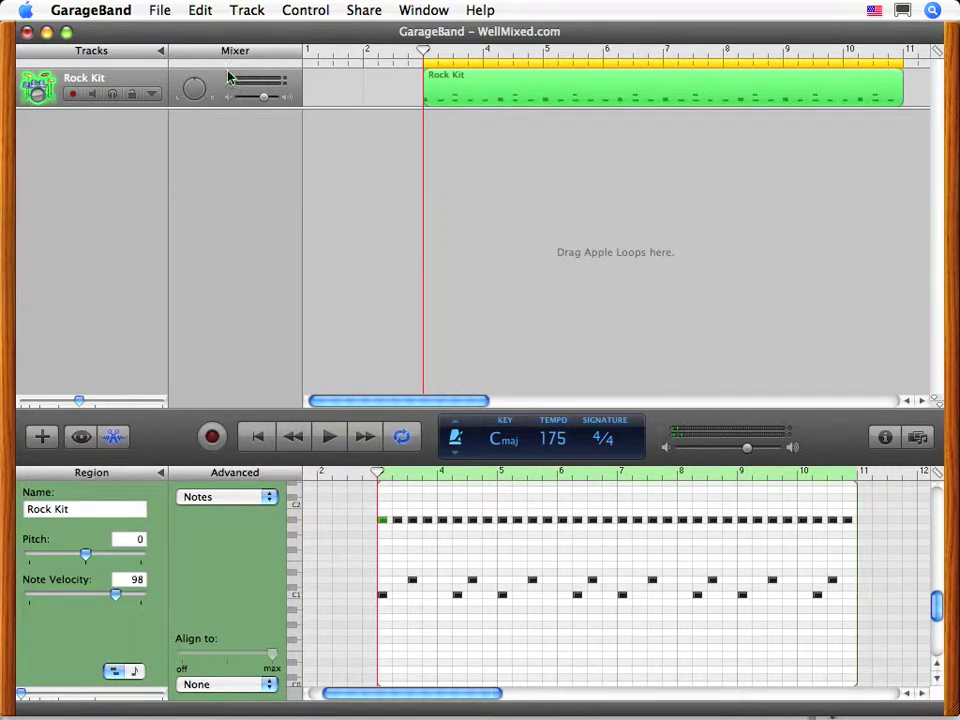
# Step: Cut the selected hi-hat note and paste it back at the bar-3 playhead
pyautogui.click(164, 14)
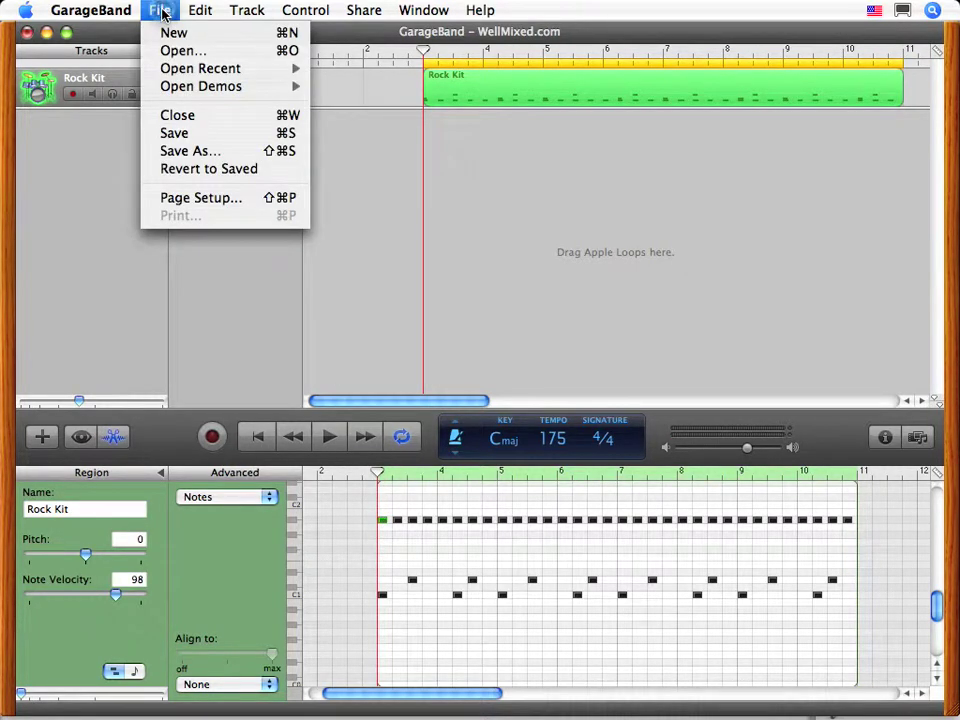
pyautogui.moveTo(206, 18)
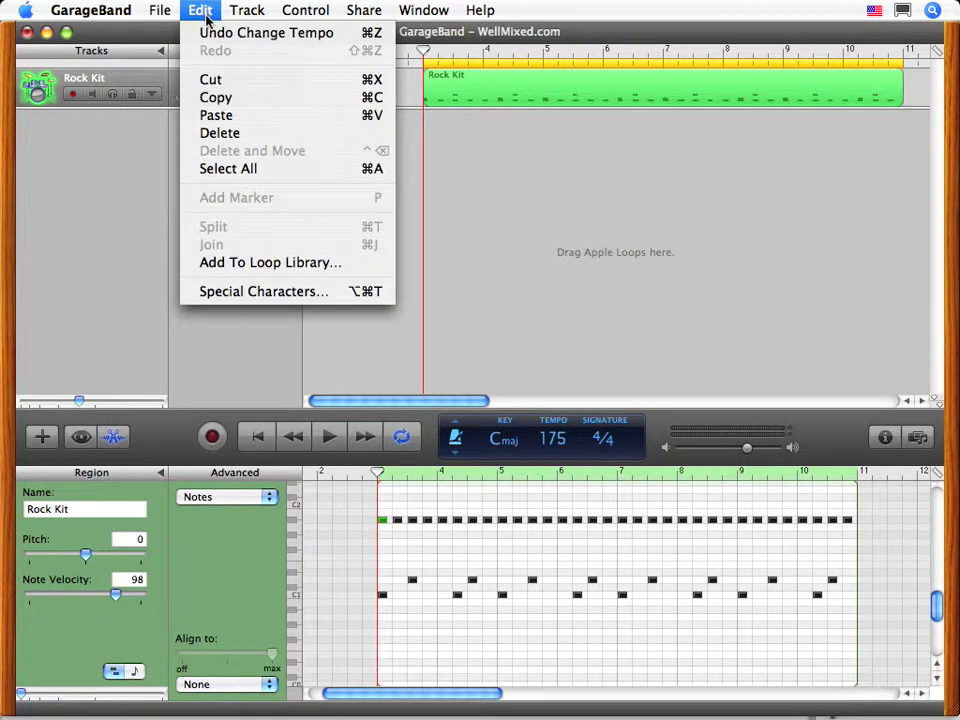
pyautogui.click(228, 86)
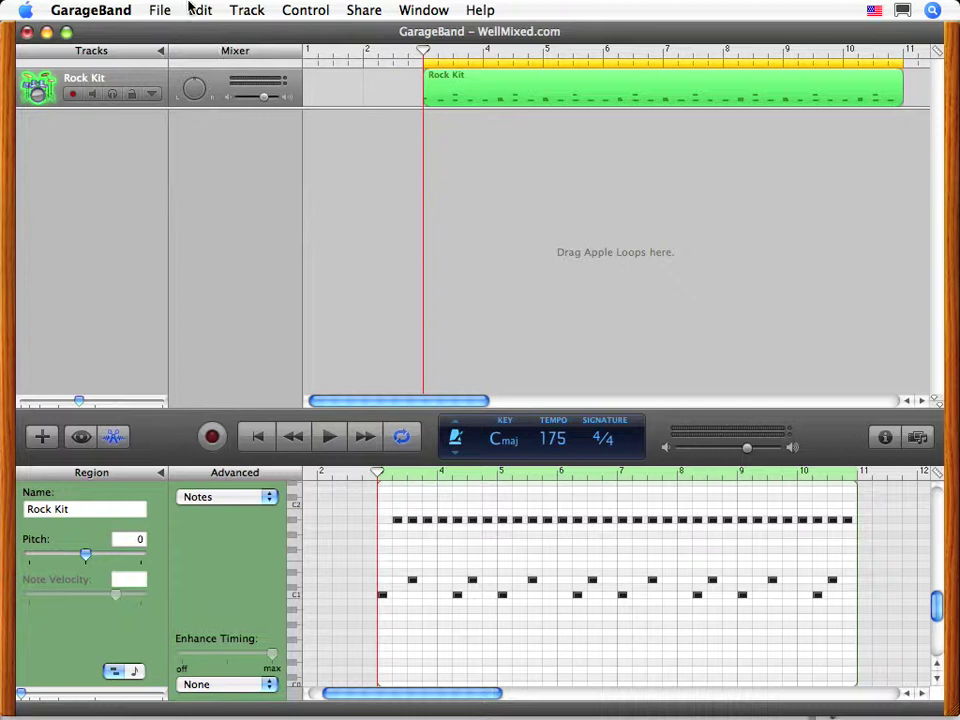
pyautogui.click(198, 10)
pyautogui.click(217, 114)
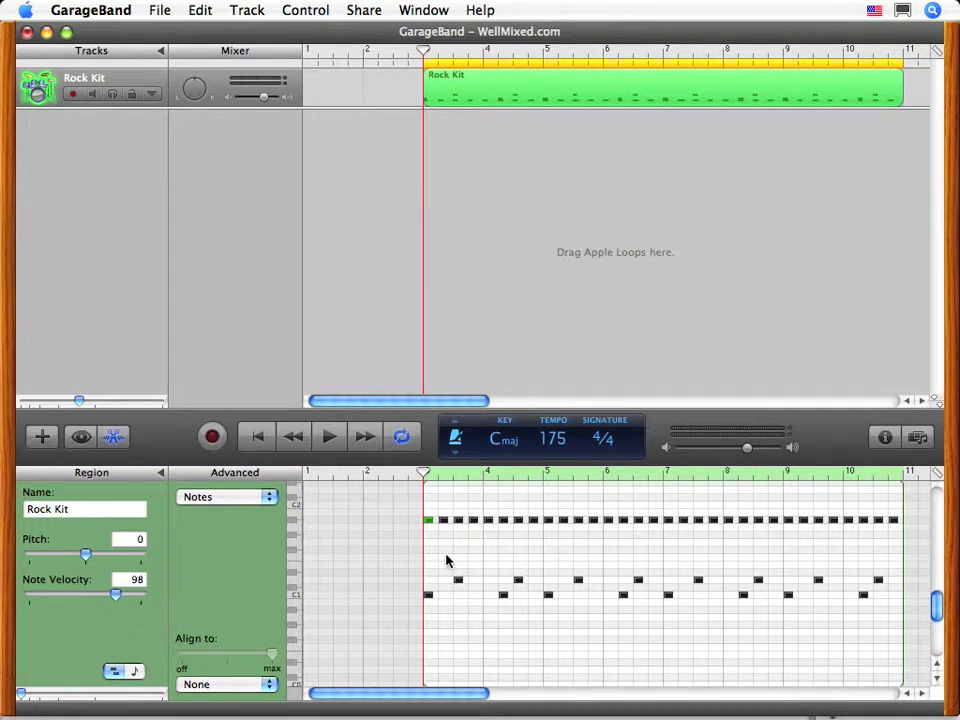
# Step: Move the pasted note up to the C2 row and select the hi-hat at bar 3.5
pyautogui.scroll(1, 430, 531)
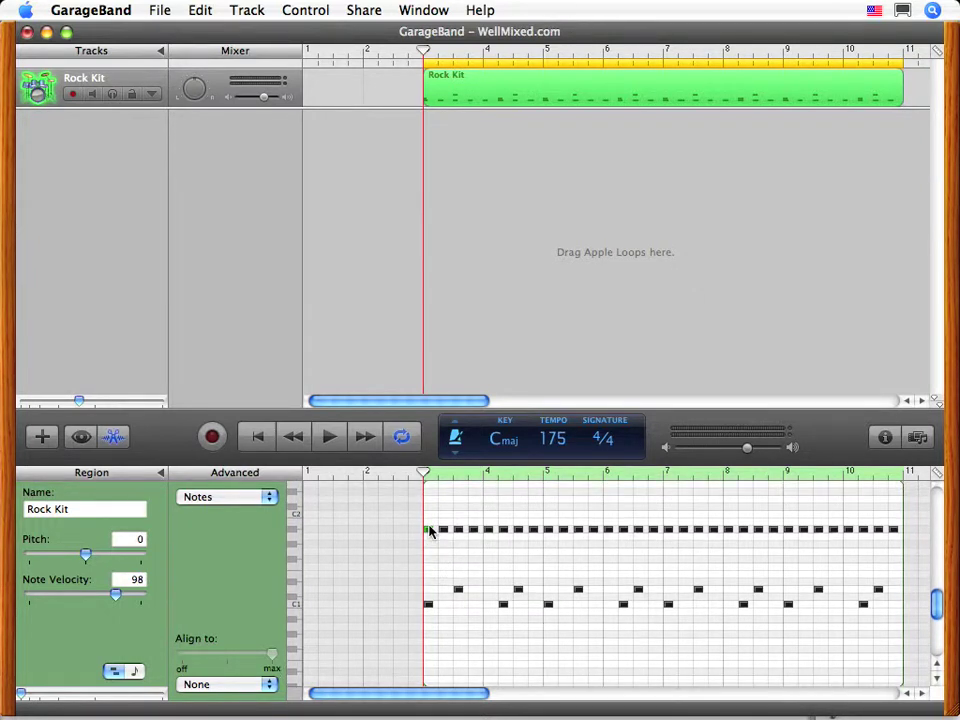
pyautogui.moveTo(430, 531); pyautogui.dragTo(430, 510)
pyautogui.click(442, 531)
pyautogui.keyDown('shift'); pyautogui.click(477, 531); pyautogui.keyUp('shift')
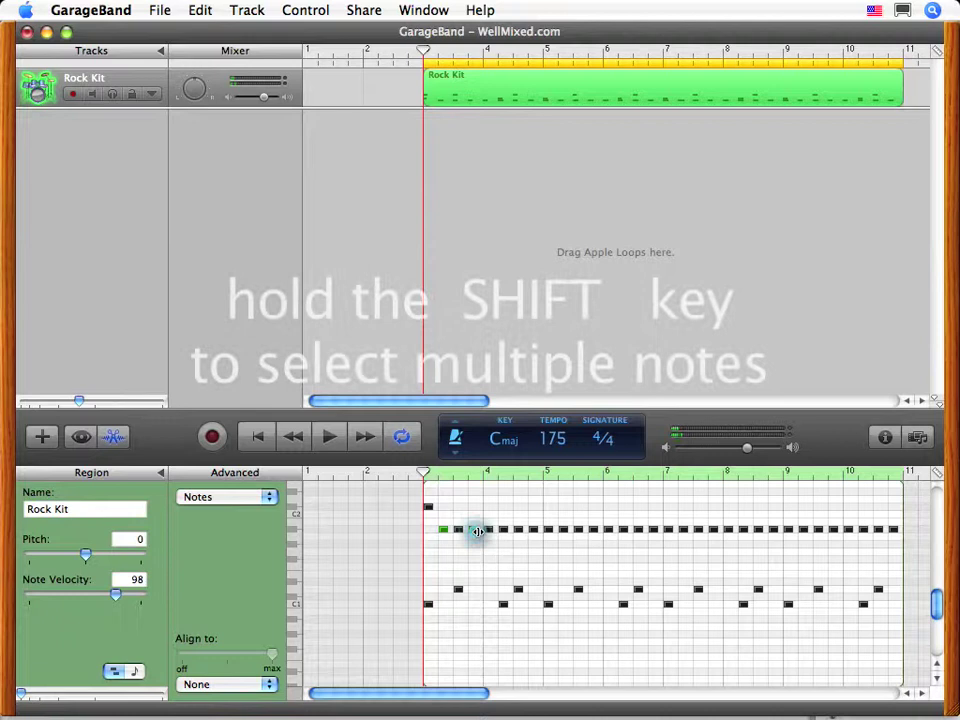
# Step: Add the alternate hi-hat notes around bars 4 to 7 to the selection
pyautogui.keyDown('shift'); pyautogui.click(488, 531); pyautogui.keyUp('shift')
pyautogui.keyDown('shift'); pyautogui.click(503, 531); pyautogui.keyUp('shift')
pyautogui.keyDown('shift'); pyautogui.click(518, 531); pyautogui.keyUp('shift')
pyautogui.keyDown('shift'); pyautogui.click(532, 534); pyautogui.keyUp('shift')
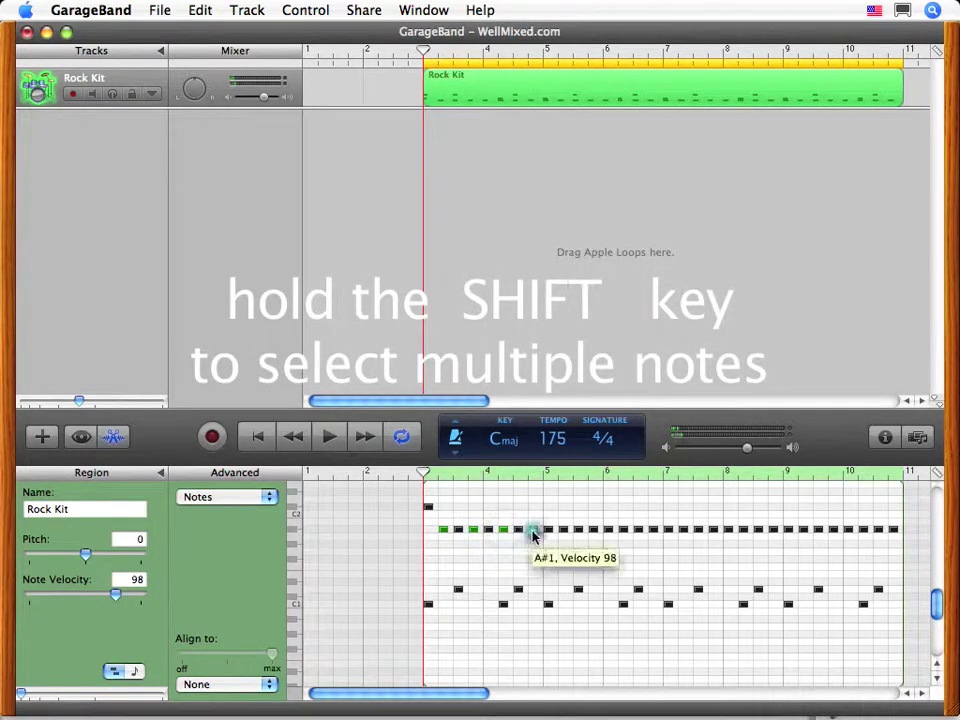
pyautogui.keyDown('shift'); pyautogui.click(548, 531); pyautogui.keyUp('shift')
pyautogui.keyDown('shift'); pyautogui.click(563, 531); pyautogui.keyUp('shift')
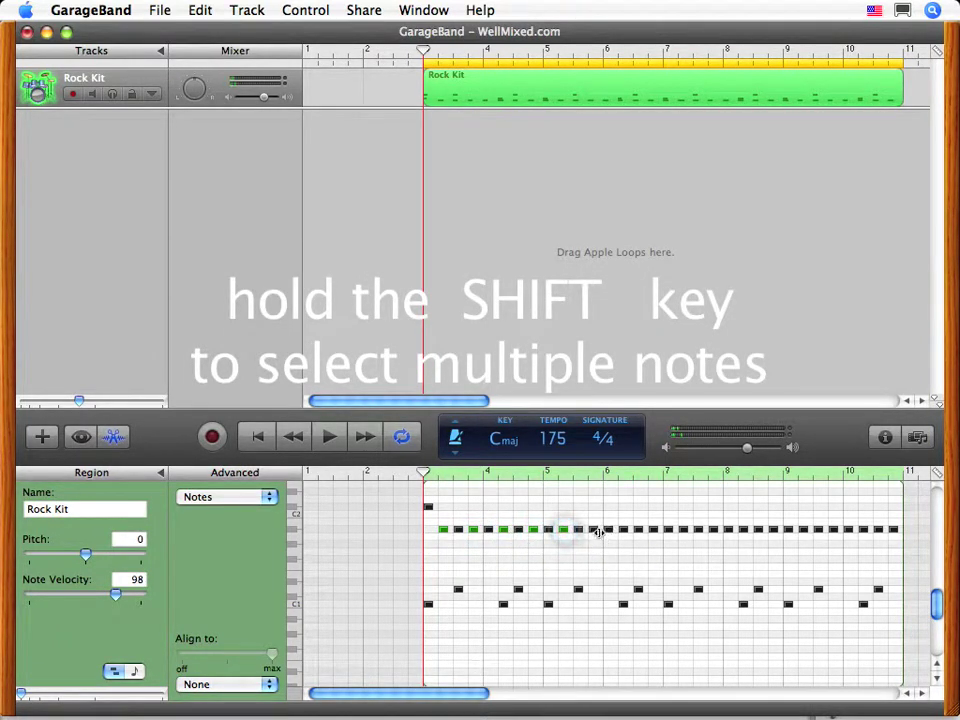
pyautogui.keyDown('shift'); pyautogui.click(593, 530); pyautogui.keyUp('shift')
pyautogui.keyDown('shift'); pyautogui.click(623, 530); pyautogui.keyUp('shift')
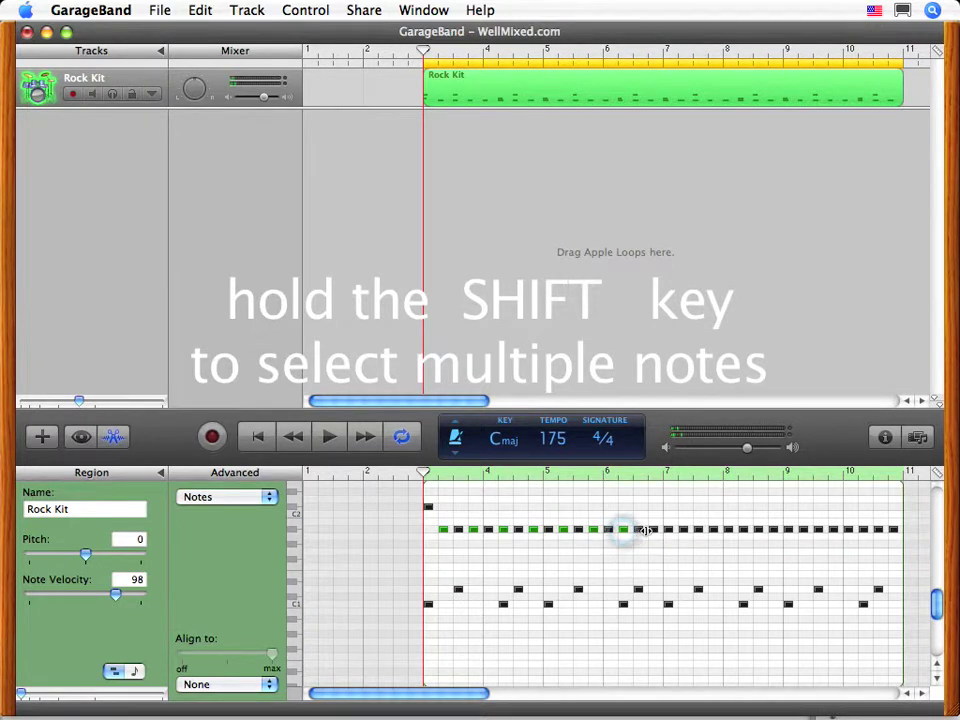
pyautogui.keyDown('shift'); pyautogui.click(638, 530); pyautogui.keyUp('shift')
pyautogui.keyDown('shift'); pyautogui.click(653, 530); pyautogui.keyUp('shift')
pyautogui.keyDown('shift'); pyautogui.click(668, 530); pyautogui.keyUp('shift')
pyautogui.keyDown('shift'); pyautogui.click(683, 530); pyautogui.keyUp('shift')
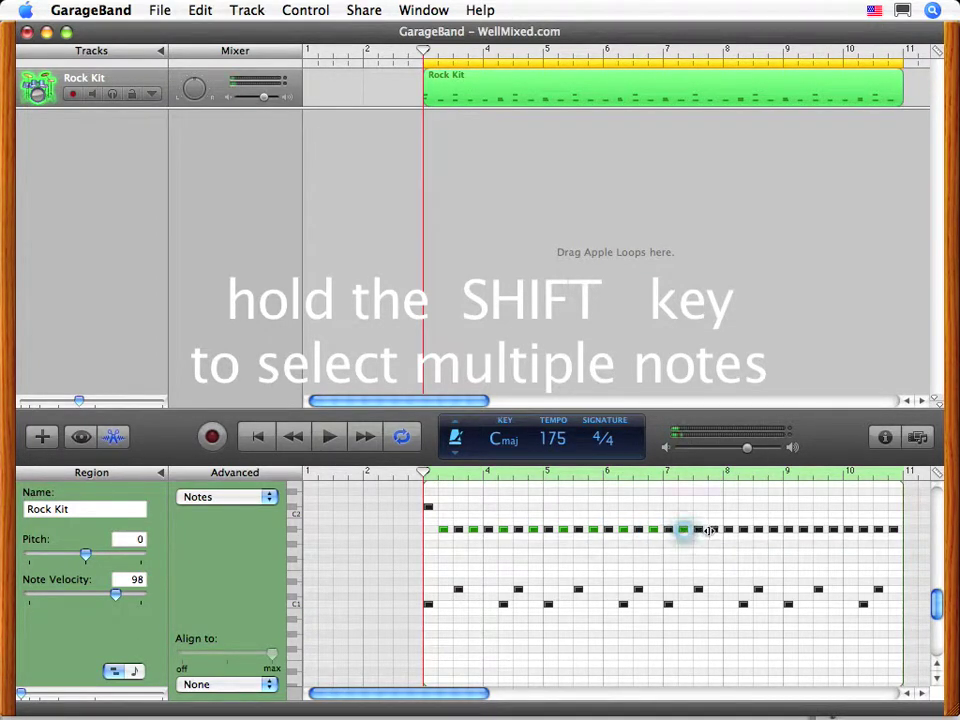
# Step: Add the remaining alternate hi-hats, from around bar 8 to the region end, to the selection
pyautogui.keyDown('shift'); pyautogui.click(713, 530); pyautogui.keyUp('shift')
pyautogui.keyDown('shift'); pyautogui.click(743, 530); pyautogui.keyUp('shift')
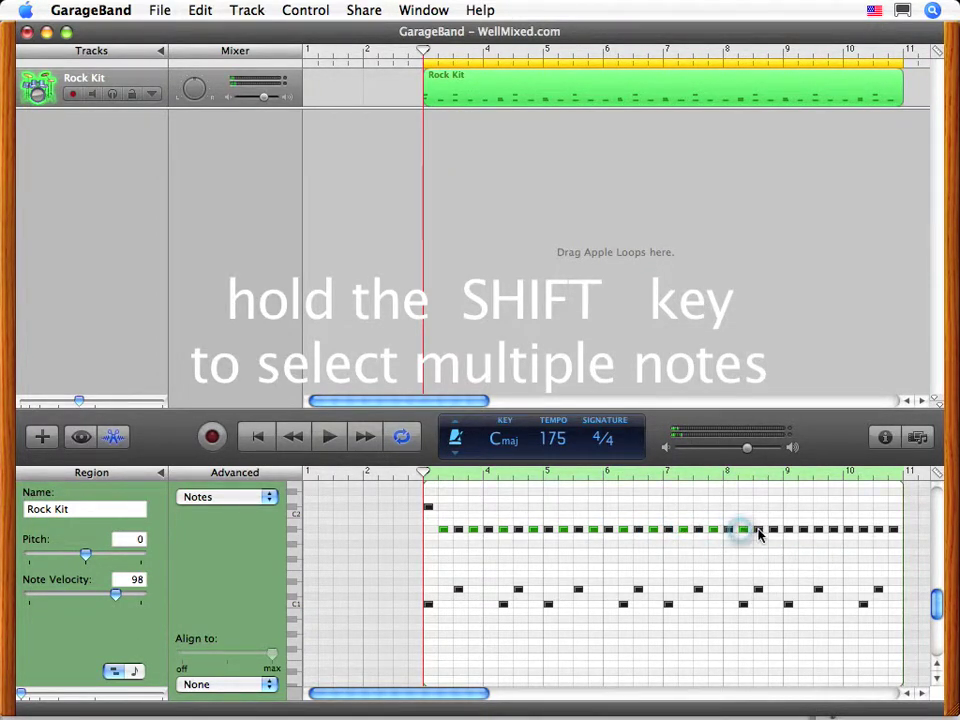
pyautogui.keyDown('shift'); pyautogui.click(773, 530); pyautogui.keyUp('shift')
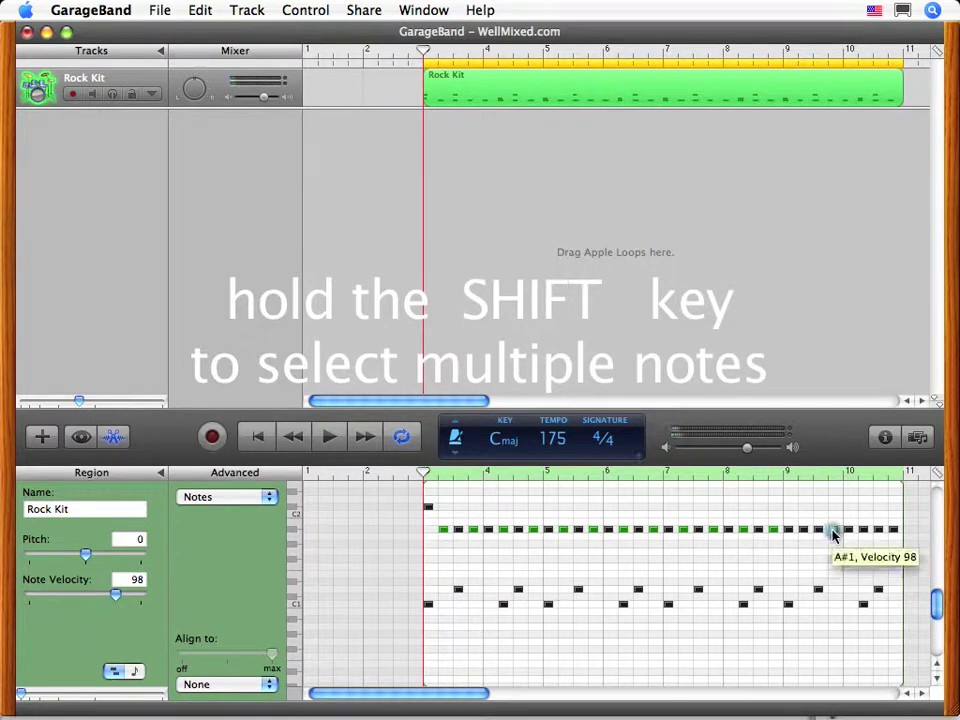
pyautogui.keyDown('shift'); pyautogui.click(833, 530); pyautogui.keyUp('shift')
pyautogui.keyDown('shift'); pyautogui.click(803, 530); pyautogui.keyUp('shift')
pyautogui.keyDown('shift'); pyautogui.click(863, 530); pyautogui.keyUp('shift')
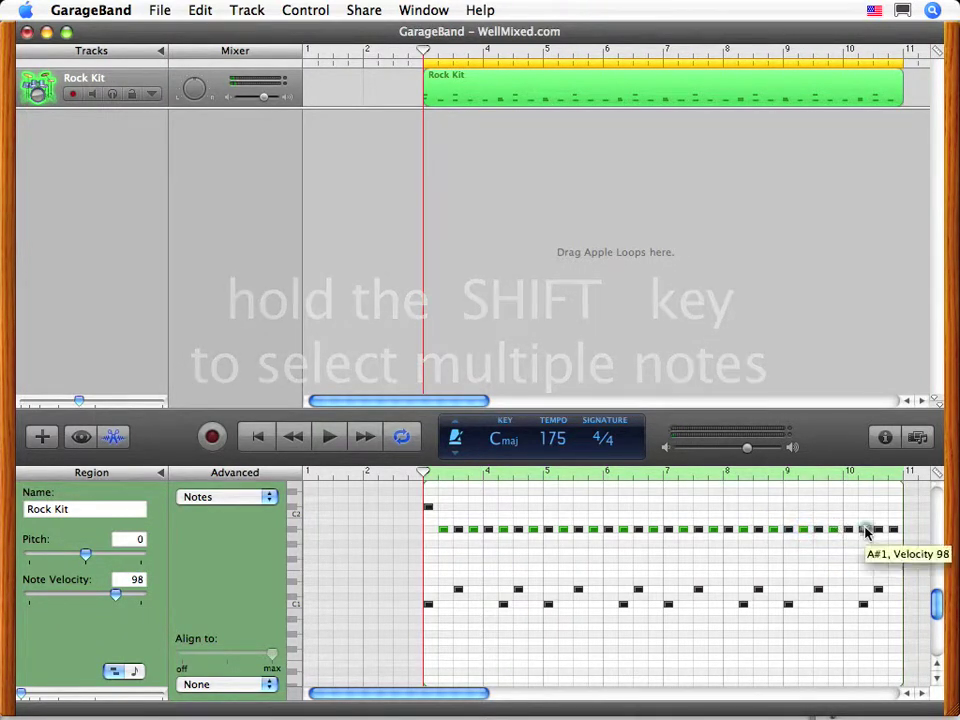
pyautogui.keyDown('shift'); pyautogui.click(878, 530); pyautogui.keyUp('shift')
pyautogui.keyDown('shift'); pyautogui.click(893, 530); pyautogui.keyUp('shift')
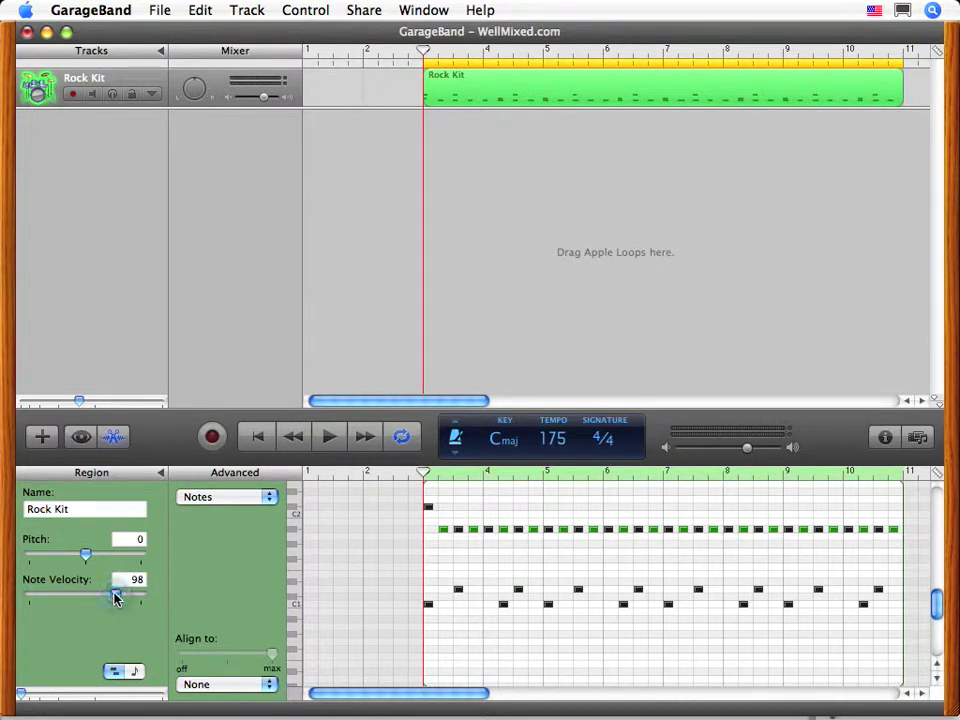
# Step: Lower the selected hi-hats' velocity from 98 to 65 and play the pattern
pyautogui.moveTo(115, 597); pyautogui.dragTo(98, 597)
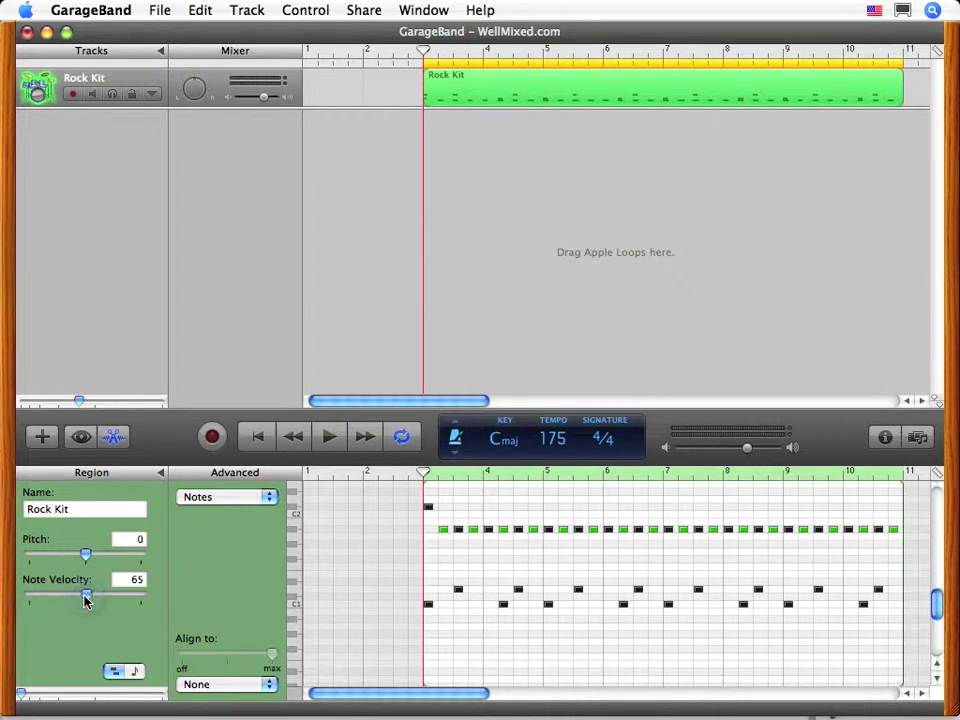
pyautogui.click(331, 437)
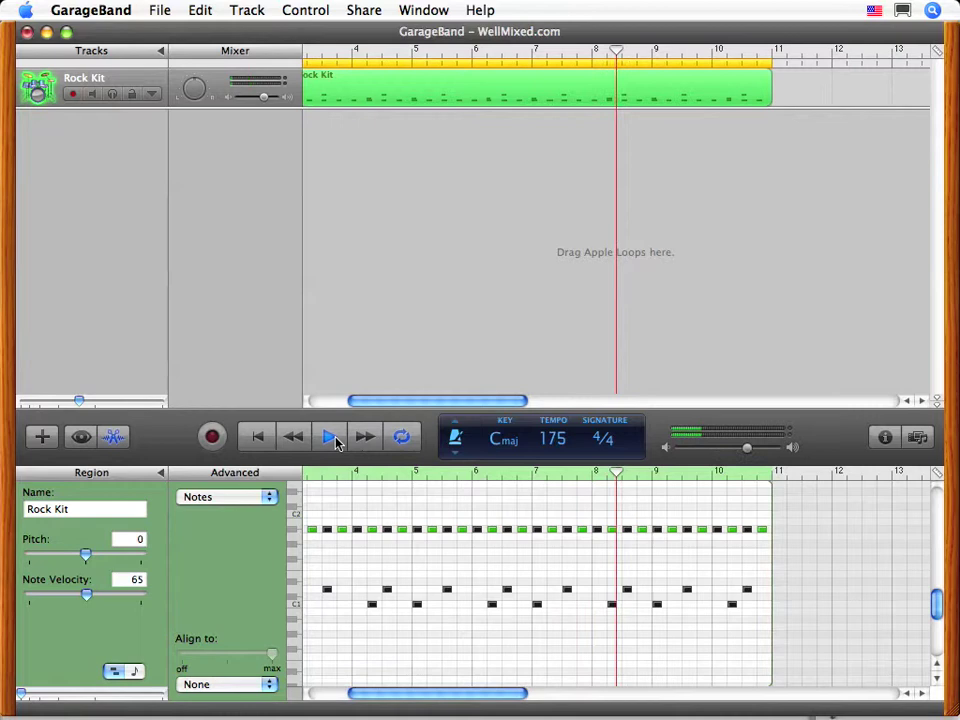
# Step: Stop playback, then select the entire A#1 hi-hat row and shift it up to C#2
pyautogui.click(333, 440)
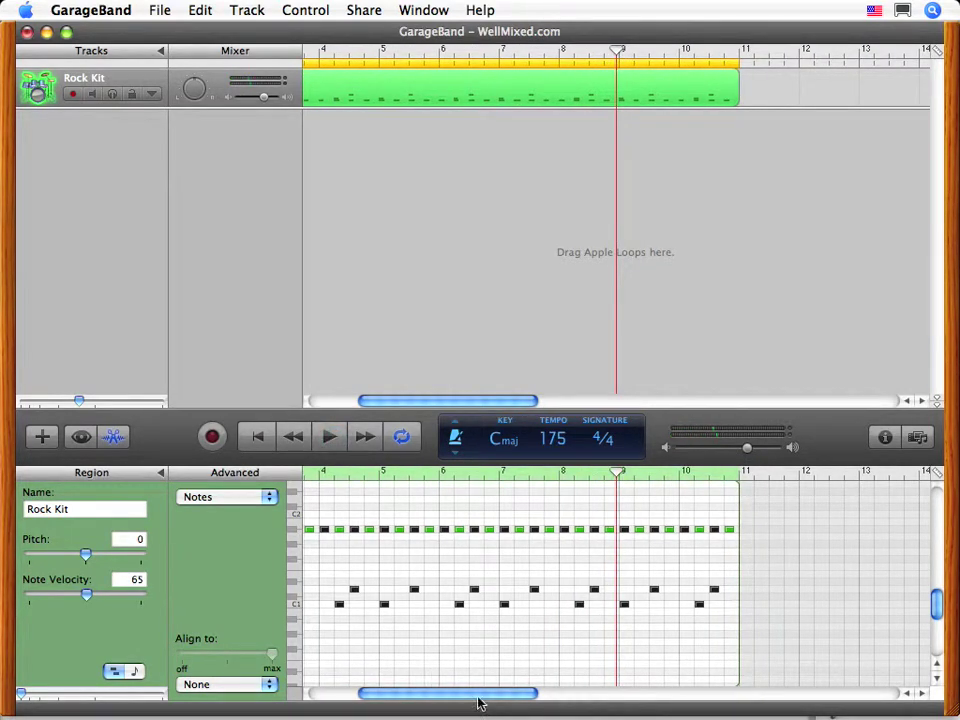
pyautogui.moveTo(478, 700); pyautogui.dragTo(458, 700)
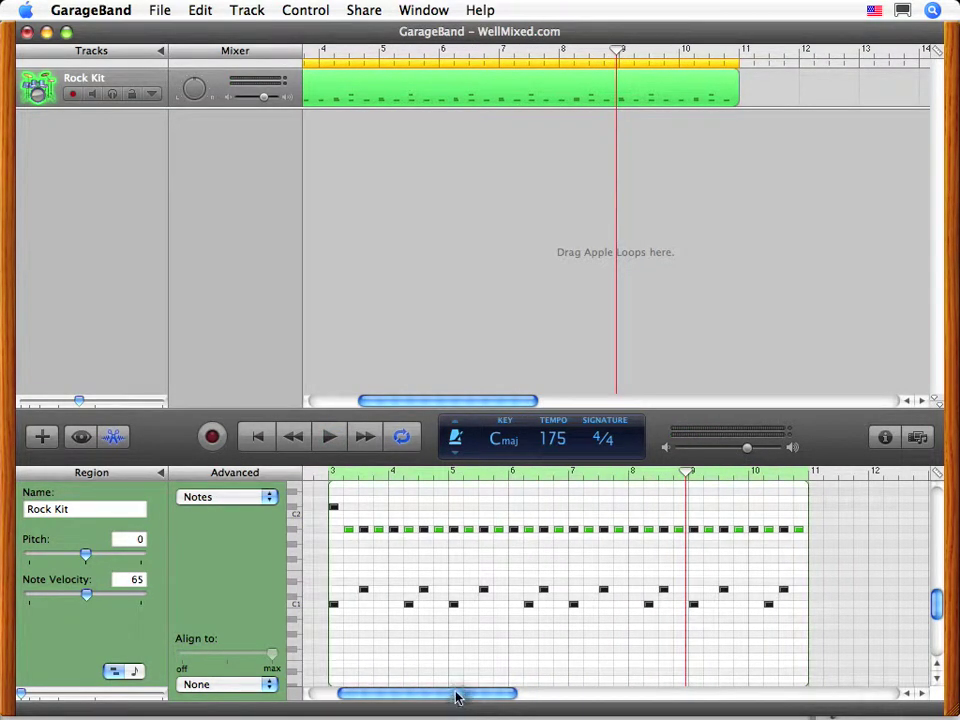
pyautogui.scroll(4, 455, 681)
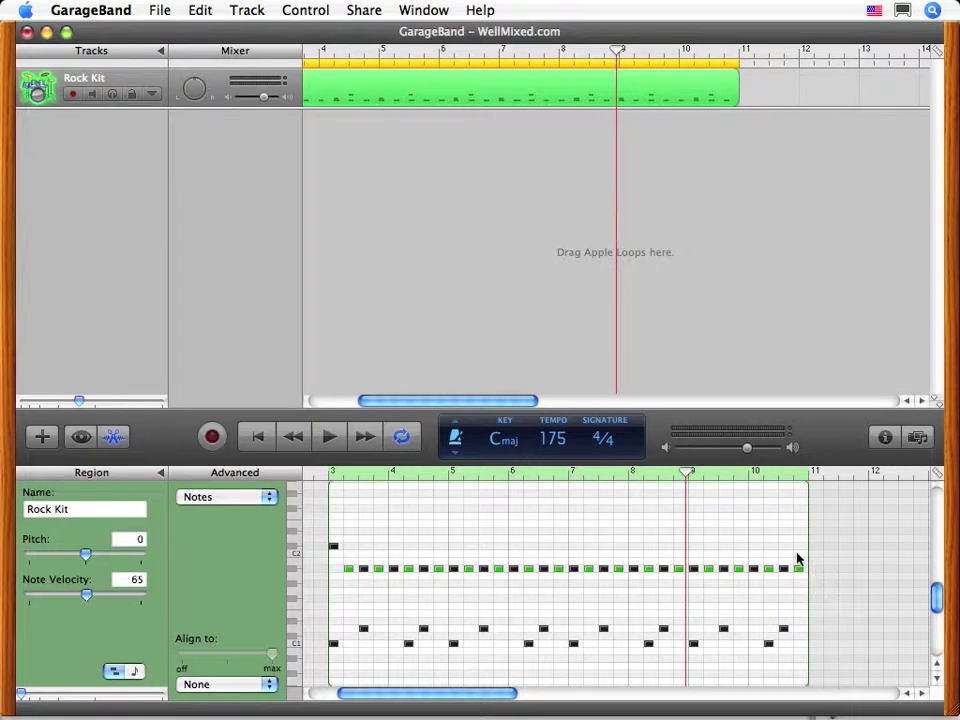
pyautogui.click(798, 556)
pyautogui.moveTo(798, 556); pyautogui.dragTo(353, 582)
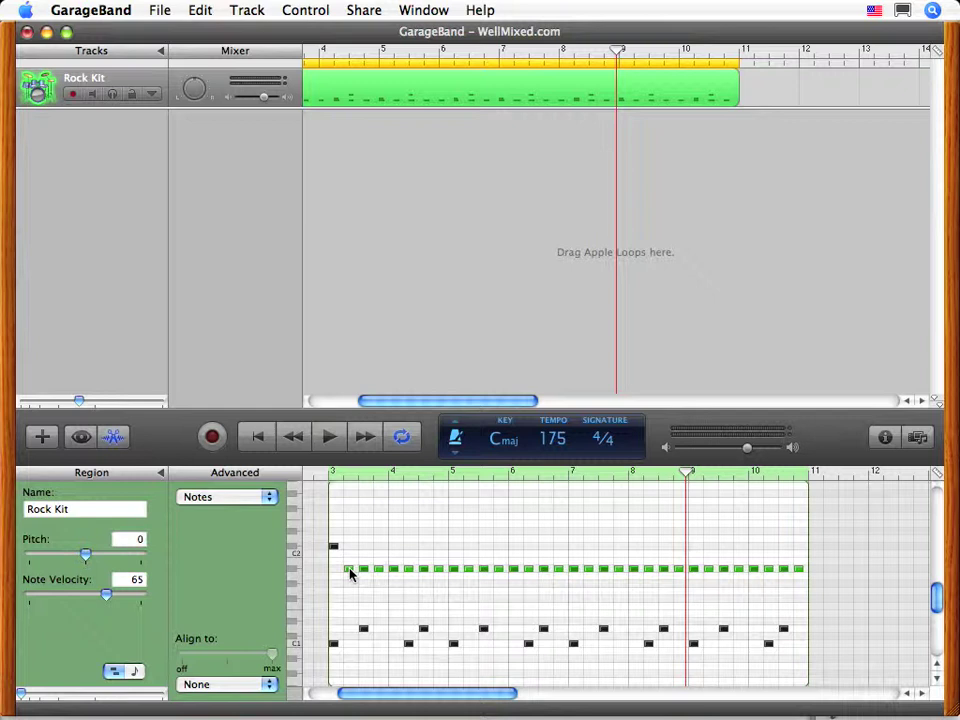
pyautogui.moveTo(350, 573)
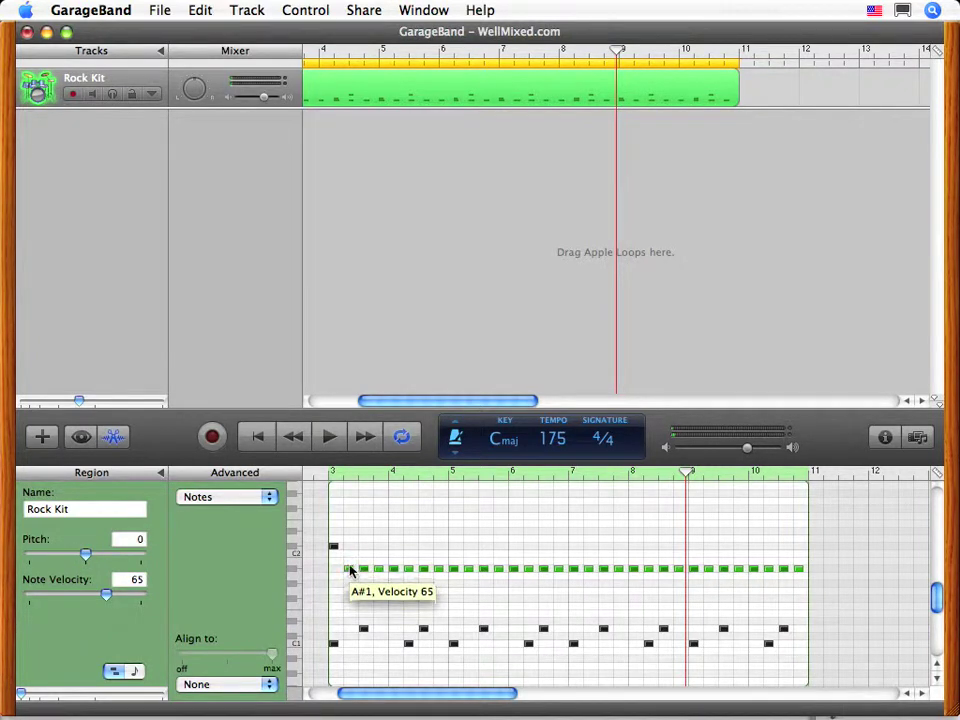
pyautogui.moveTo(350, 572); pyautogui.dragTo(348, 538)
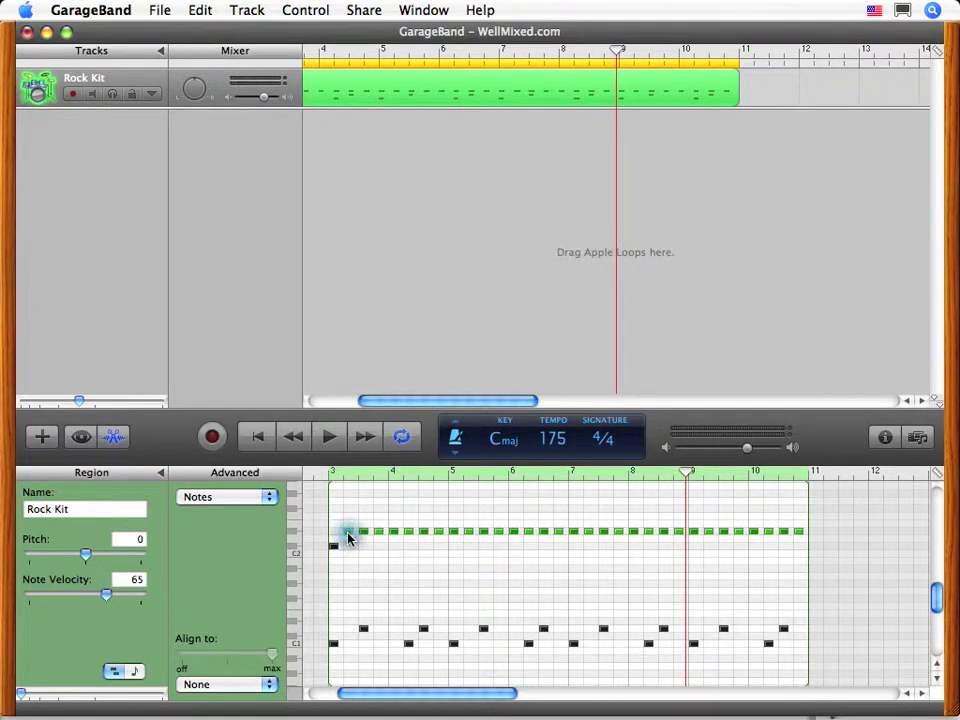
pyautogui.click(329, 438)
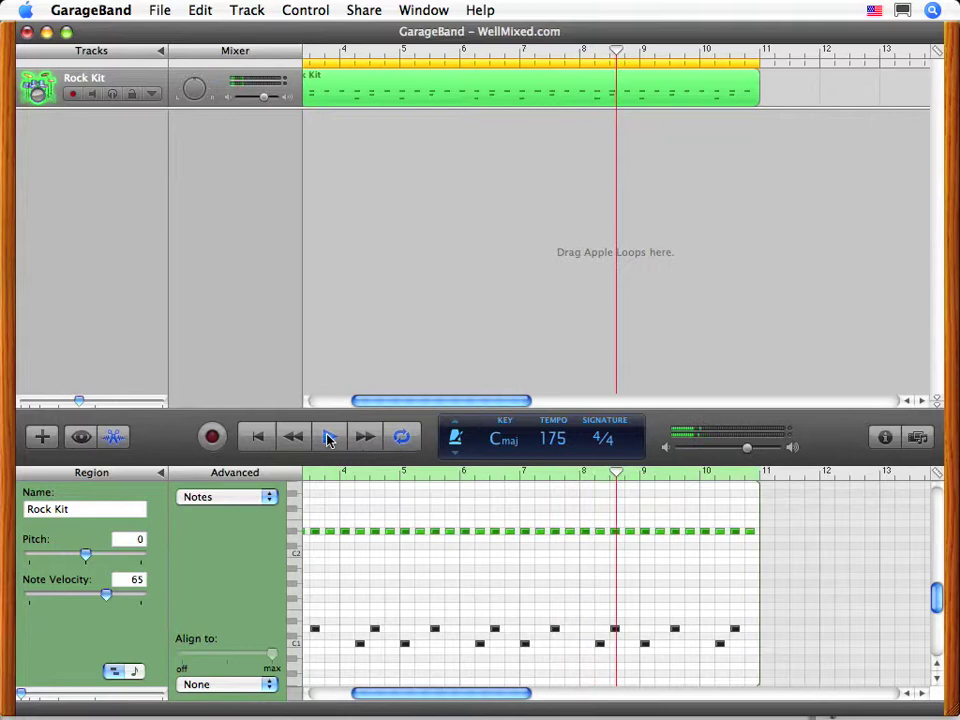
pyautogui.click(328, 437)
pyautogui.moveTo(452, 693); pyautogui.dragTo(439, 696)
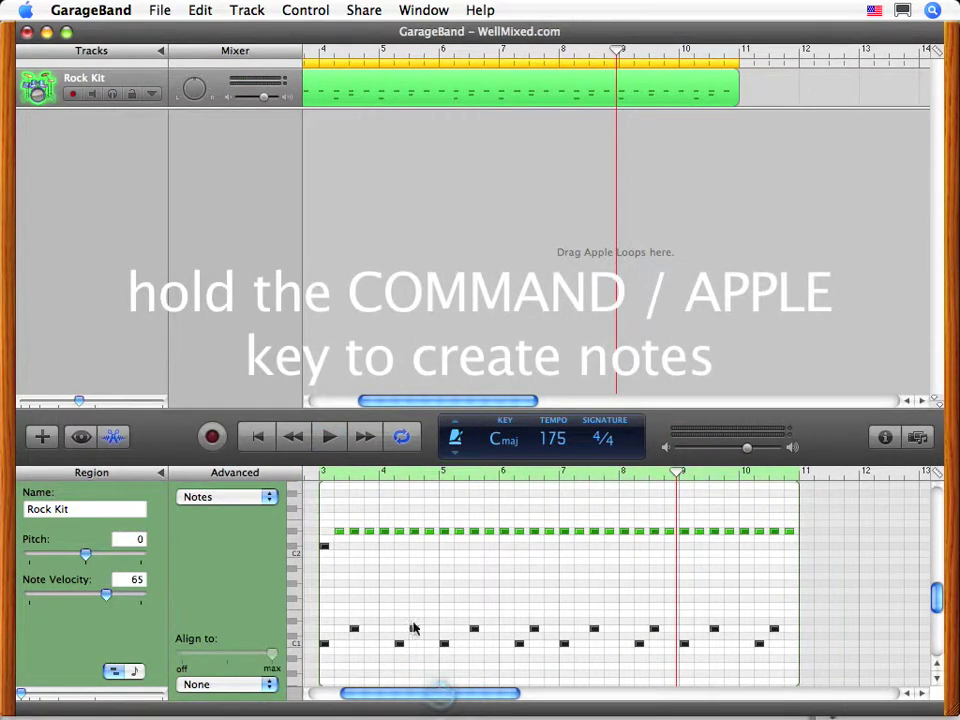
# Step: Pencil in new notes at bars 5, 7 and 9 and raise their velocity from 63 to 98
pyautogui.click(321, 476)
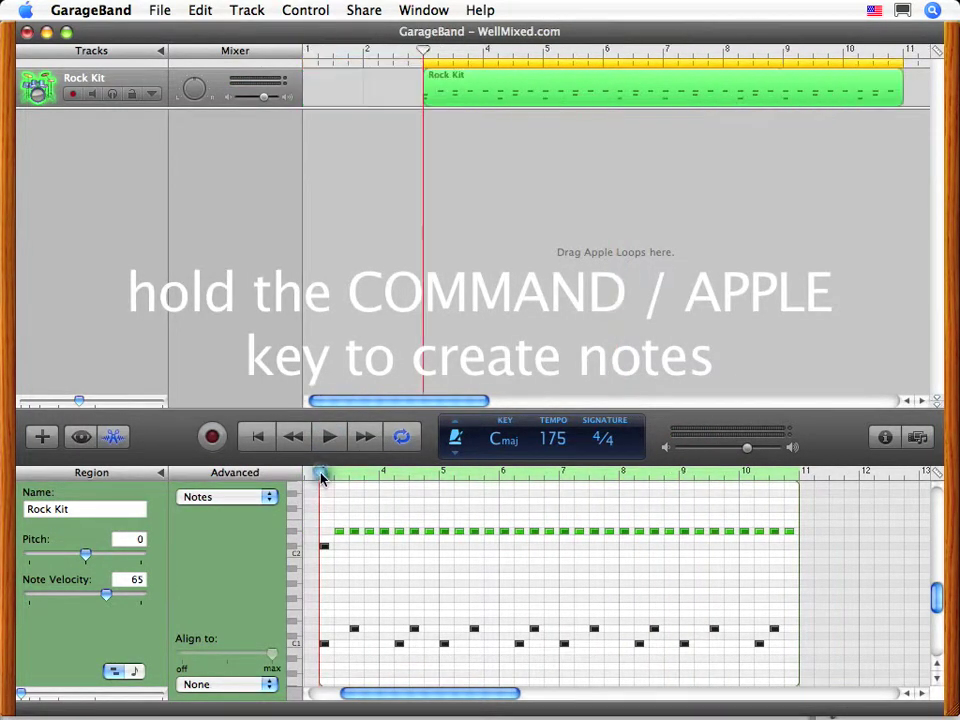
pyautogui.keyDown('super'); pyautogui.click(445, 540); pyautogui.keyUp('super')
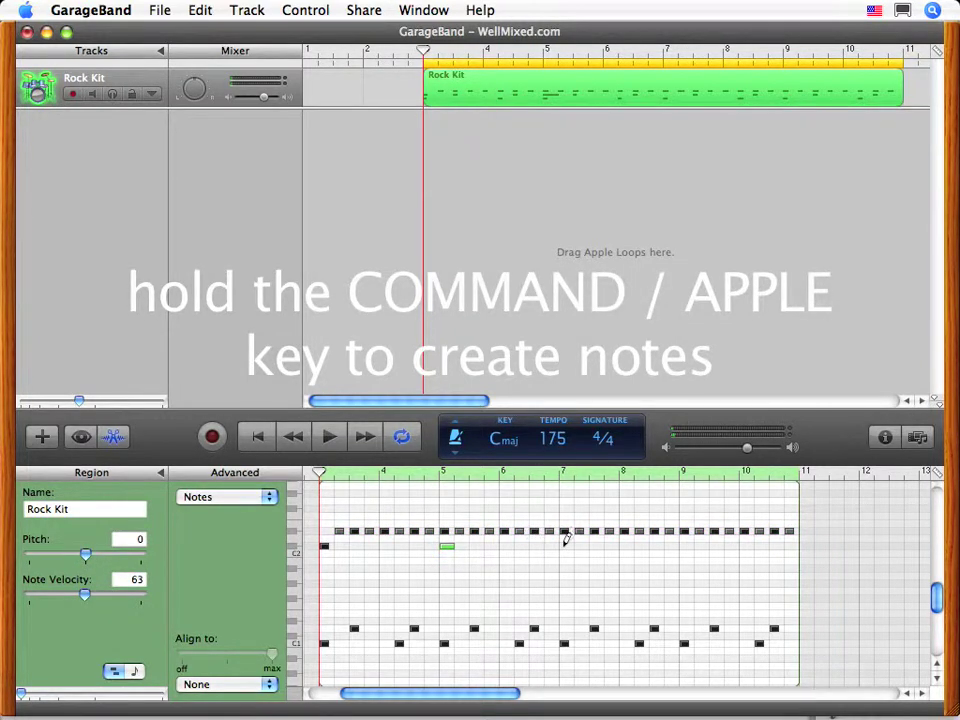
pyautogui.keyDown('super'); pyautogui.click(566, 540); pyautogui.keyUp('super')
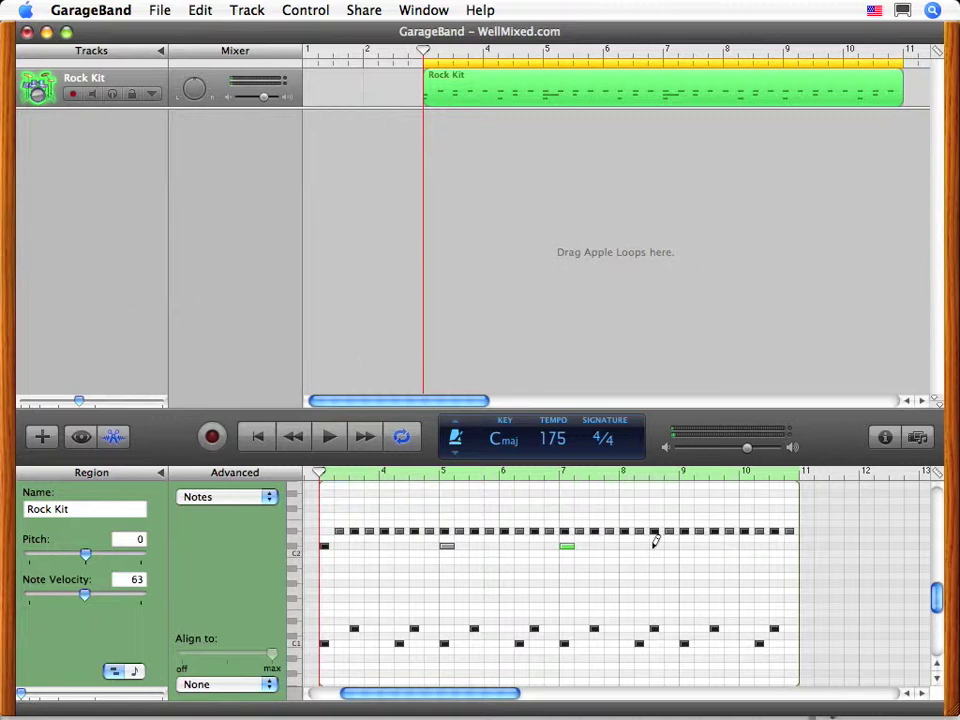
pyautogui.keyDown('super'); pyautogui.click(688, 544); pyautogui.keyUp('super')
pyautogui.moveTo(690, 561); pyautogui.dragTo(446, 553)
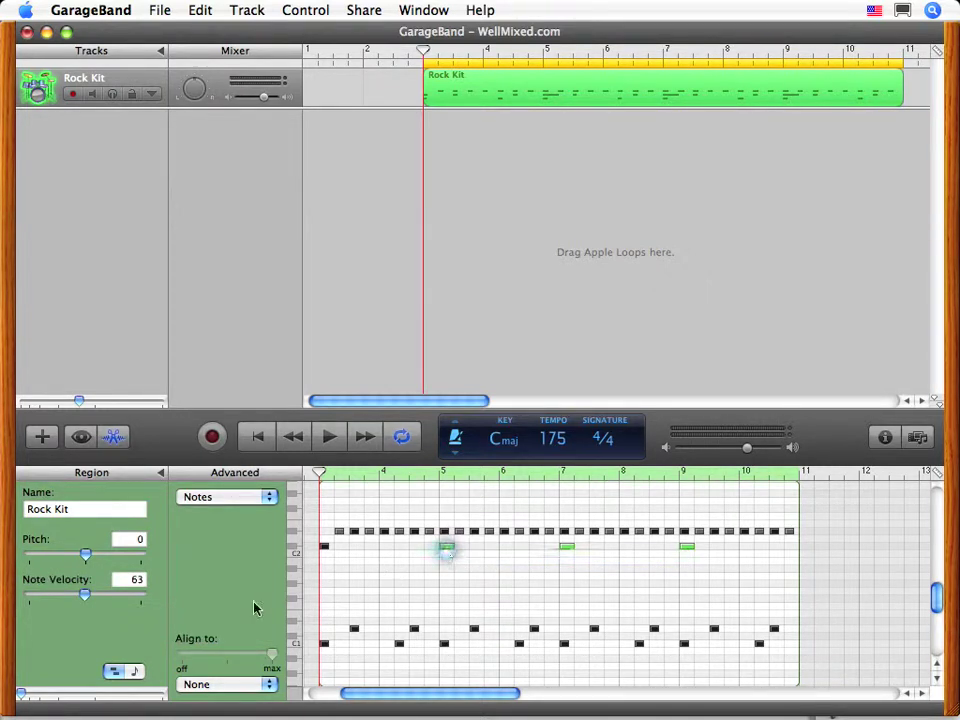
pyautogui.moveTo(82, 599); pyautogui.dragTo(122, 598)
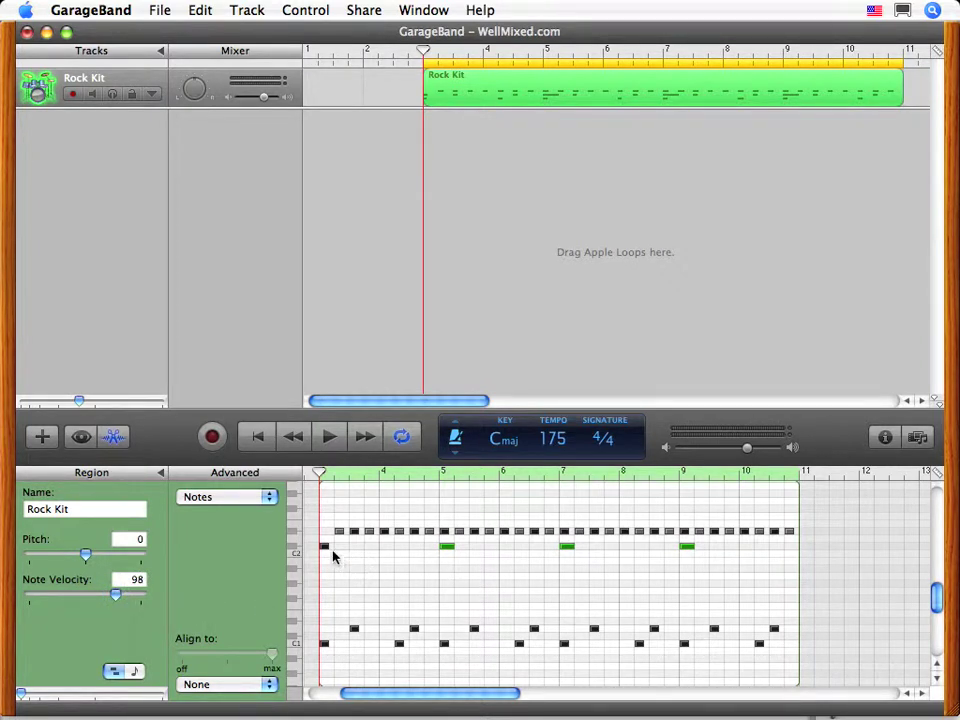
# Step: Add the bar-3 note to the selection and start lengthening all four notes
pyautogui.click(324, 548)
pyautogui.moveTo(329, 547); pyautogui.dragTo(376, 546)
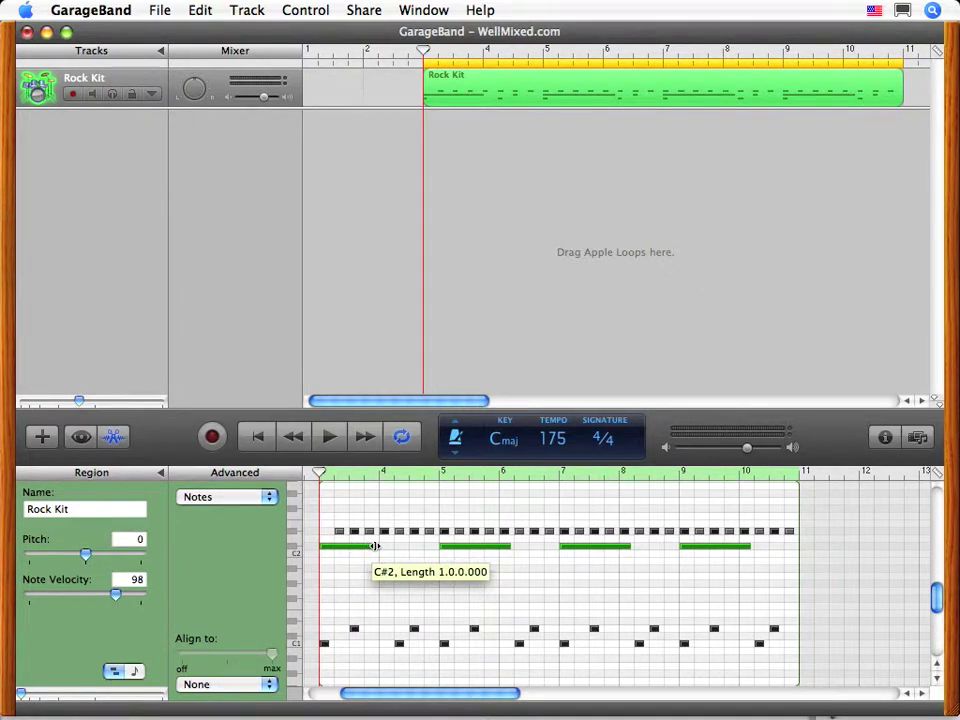
# Step: Make the four notes at bars 3, 5, 7 and 9 exactly one bar long (1.0.0.000)
pyautogui.moveTo(375, 546); pyautogui.dragTo(372, 549)
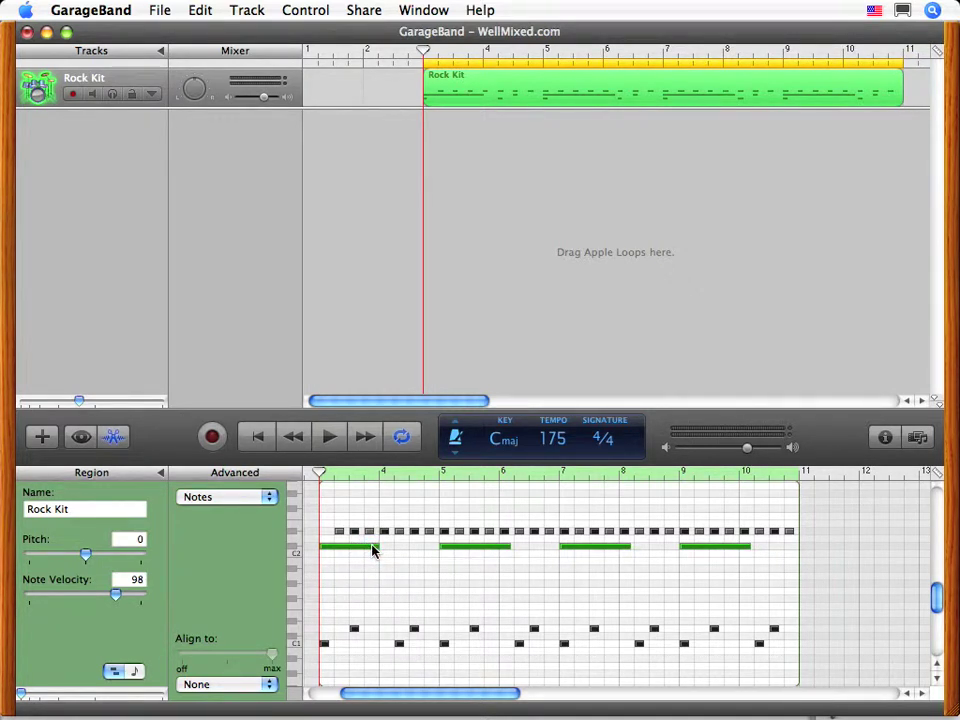
# Step: Play the edited Rock Kit pattern in cycle mode from bar 3, then stop playback
pyautogui.click(331, 437)
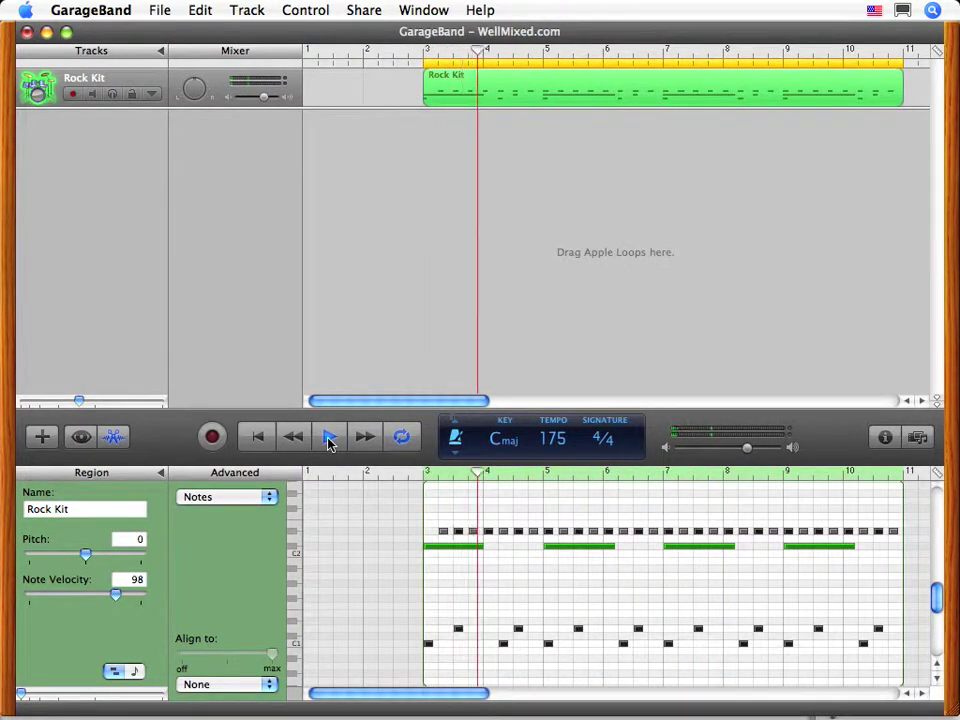
pyautogui.click(330, 443)
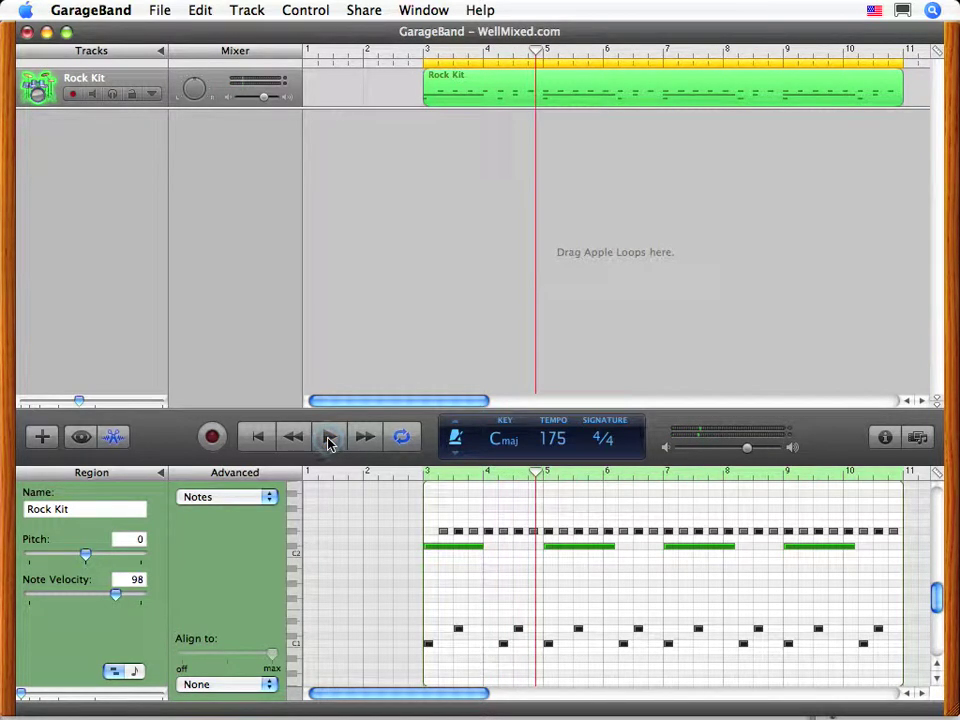